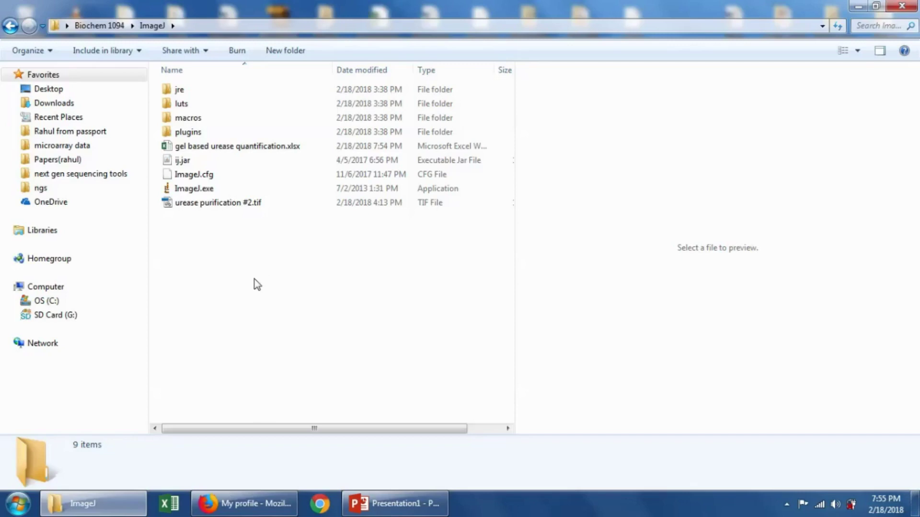
- Start ImageJ 1.51k from ImageJ.exe in the ImageJ folder
{"action": "double_click", "coordinate": [194, 189]}
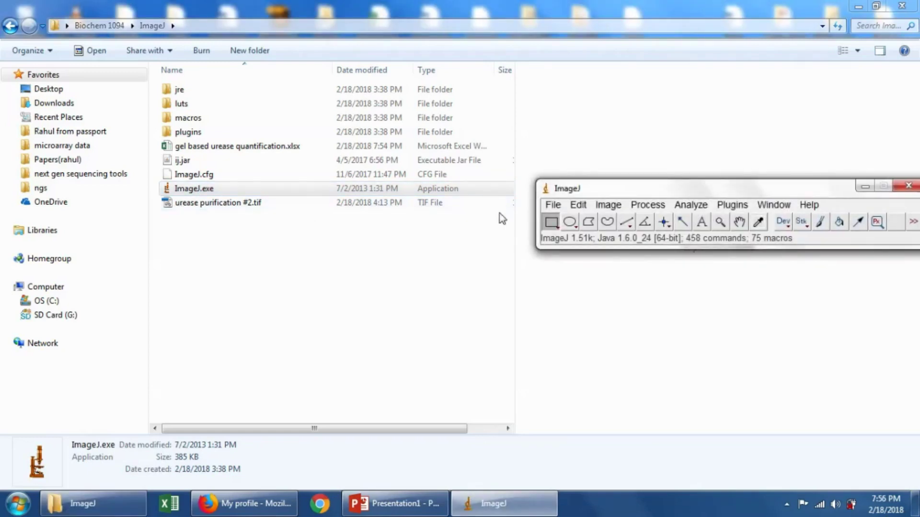
- Open the gel image urease purification #2.tif via File > Open
{"action": "left_click", "coordinate": [553, 207]}
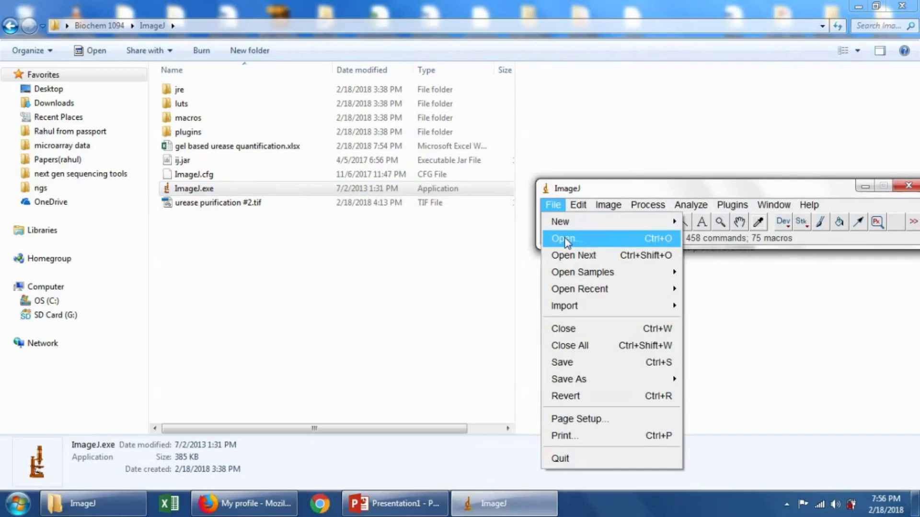
{"action": "left_click", "coordinate": [565, 240]}
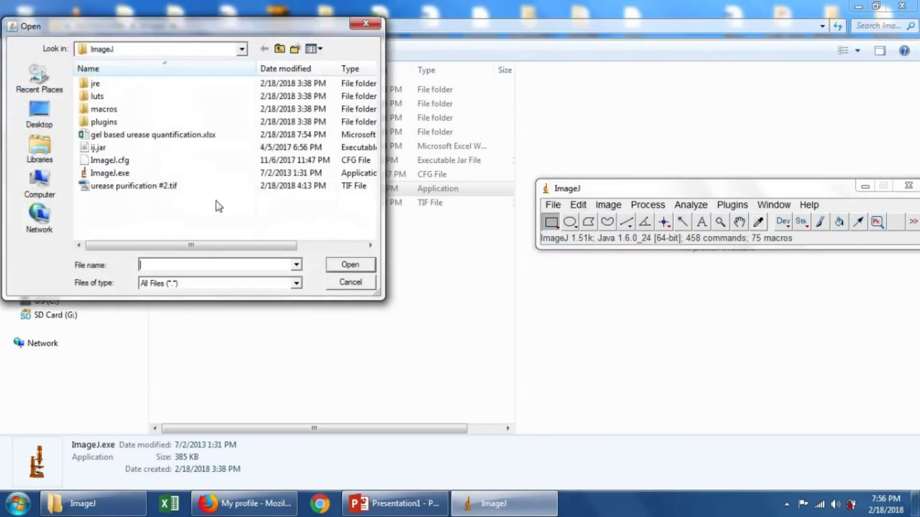
{"action": "left_click", "coordinate": [135, 187]}
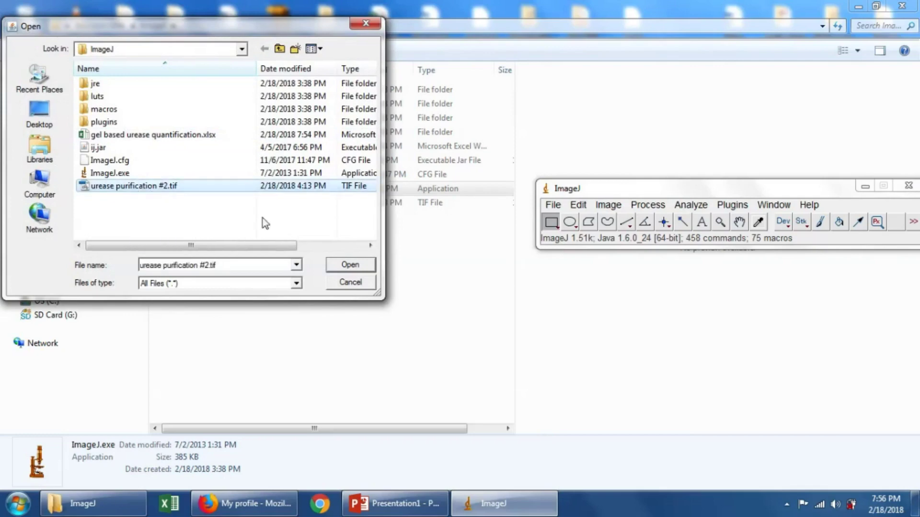
{"action": "left_click", "coordinate": [353, 264]}
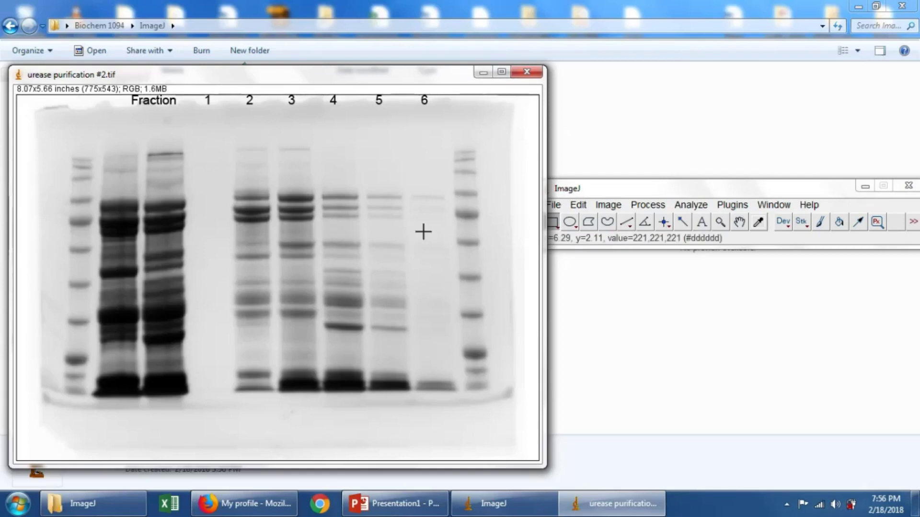
- Bring ImageJ to the front and invert the gel image's colours with Edit > Invert
{"action": "left_click_drag", "start_coordinate": [590, 190], "coordinate": [596, 192]}
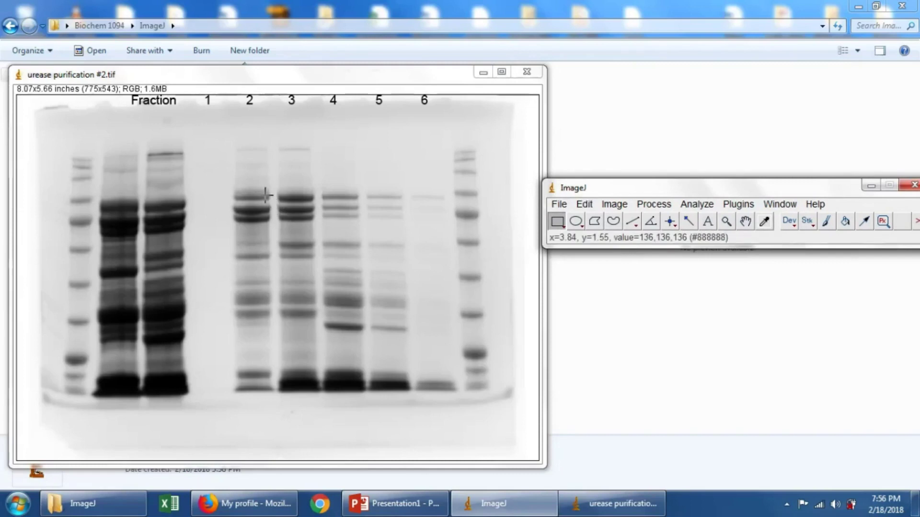
{"action": "left_click", "coordinate": [585, 204]}
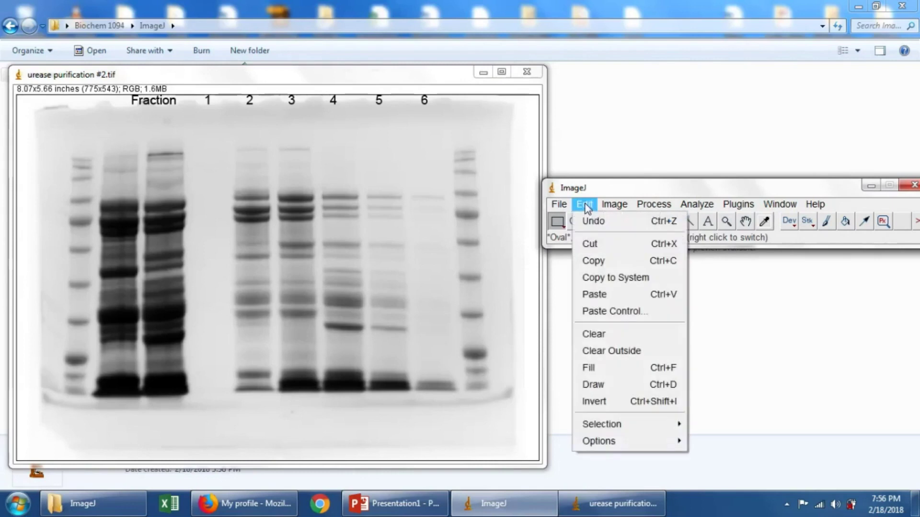
{"action": "left_click", "coordinate": [614, 405]}
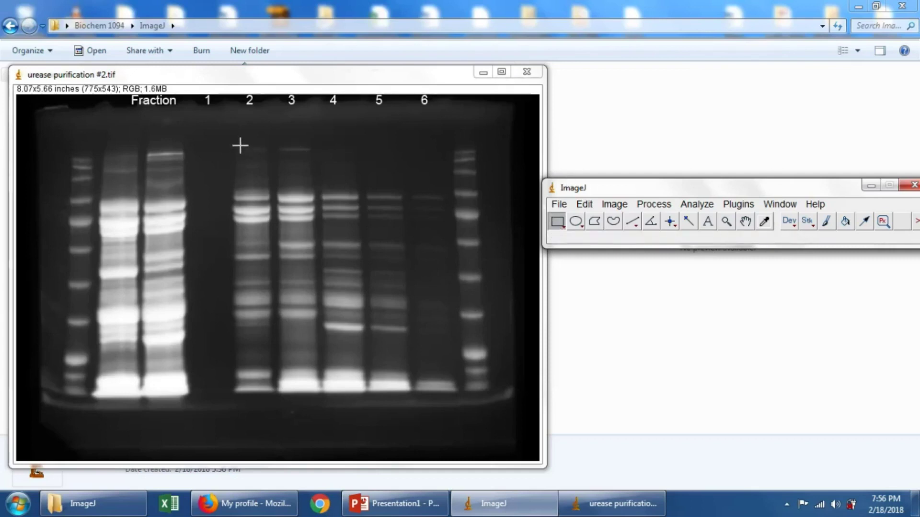
- Draw a roughly 0.64 by 3.94 inch rectangle around lane 2 and adjust its top edge
{"action": "left_click_drag", "start_coordinate": [232, 139], "coordinate": [273, 394]}
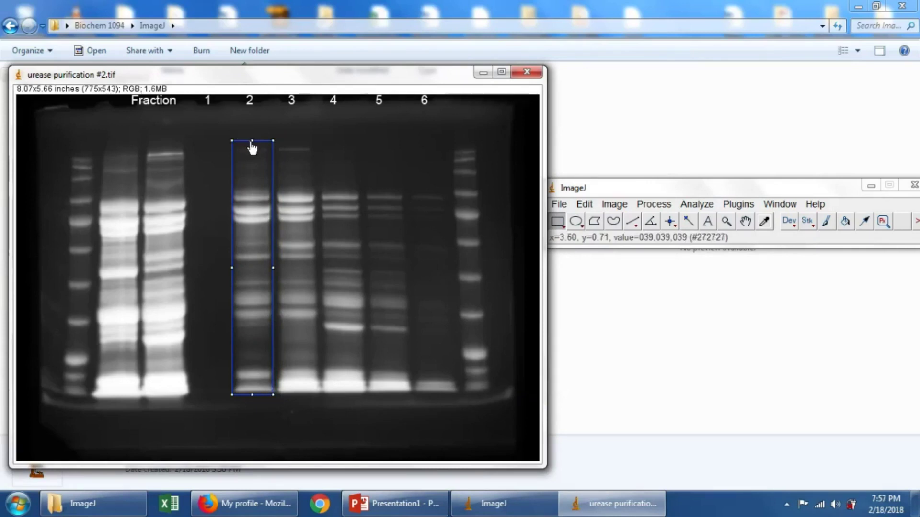
{"action": "left_click_drag", "start_coordinate": [252, 142], "coordinate": [251, 147]}
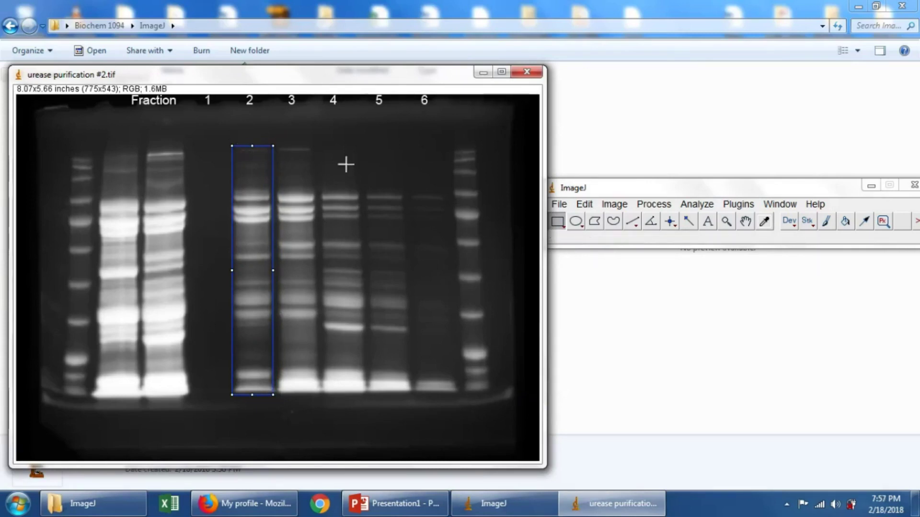
- Enable Integrated density and Display label in Set Measurements, with 3 decimal places
{"action": "left_click", "coordinate": [697, 205]}
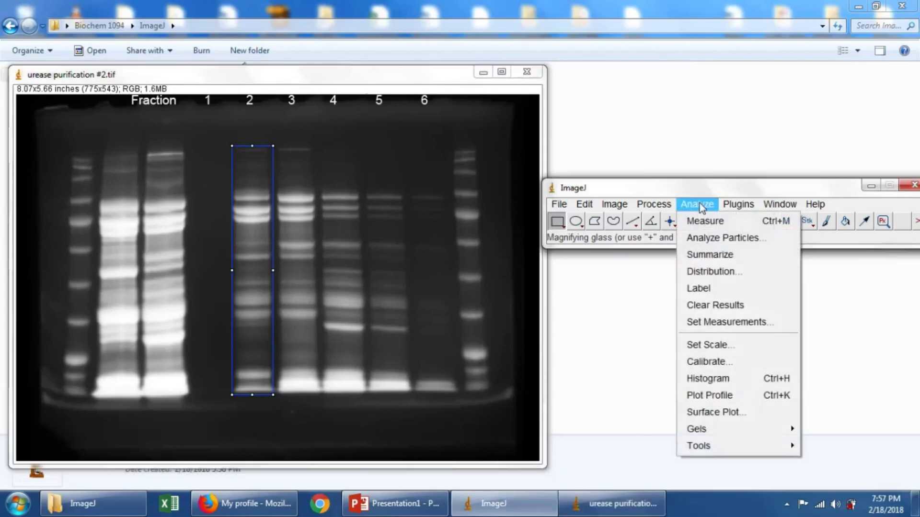
{"action": "left_click", "coordinate": [723, 323]}
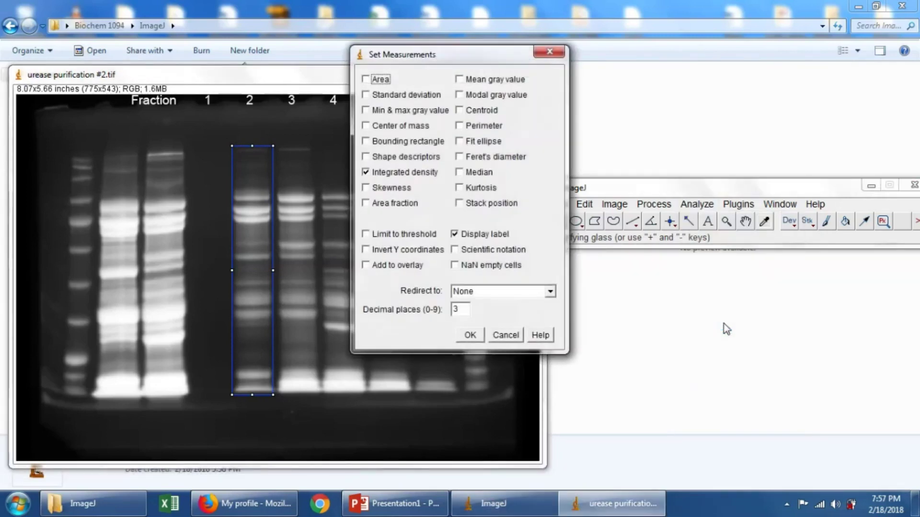
{"action": "left_click_drag", "start_coordinate": [427, 54], "coordinate": [680, 117]}
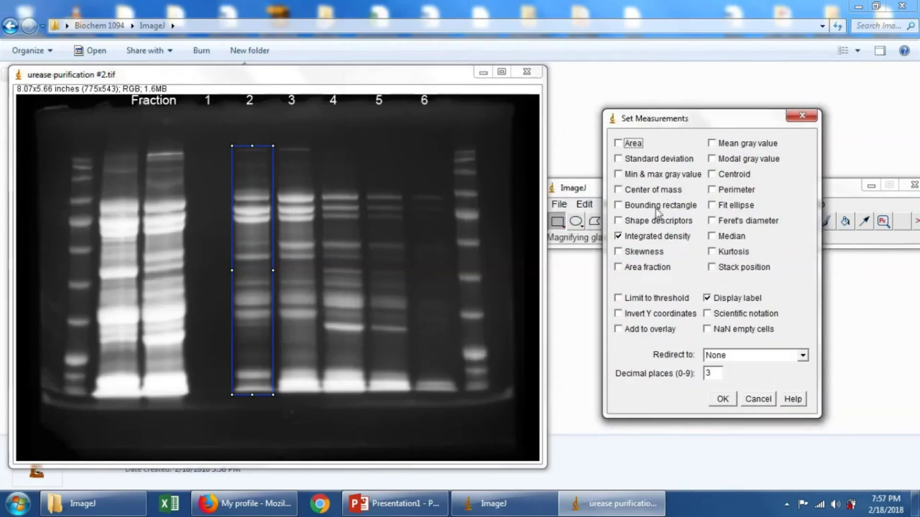
{"action": "left_click", "coordinate": [623, 238]}
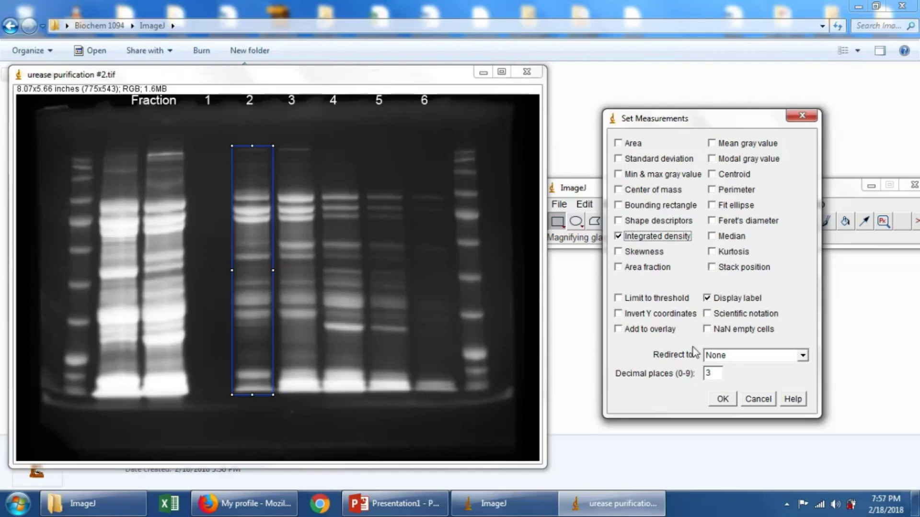
{"action": "left_click", "coordinate": [724, 400]}
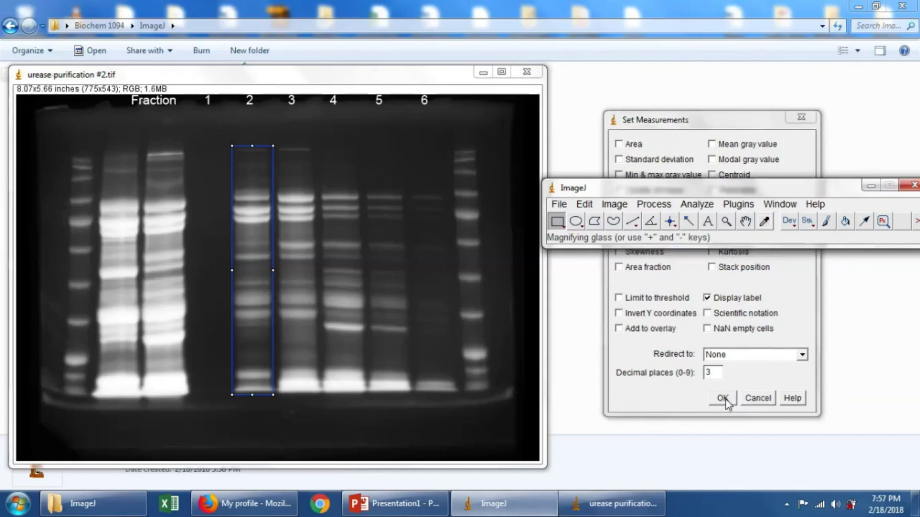
- Measure lane 2 (IntDen 199.498, RawIntDen 1838576) and move Results below the toolbar
{"action": "left_click", "coordinate": [695, 205]}
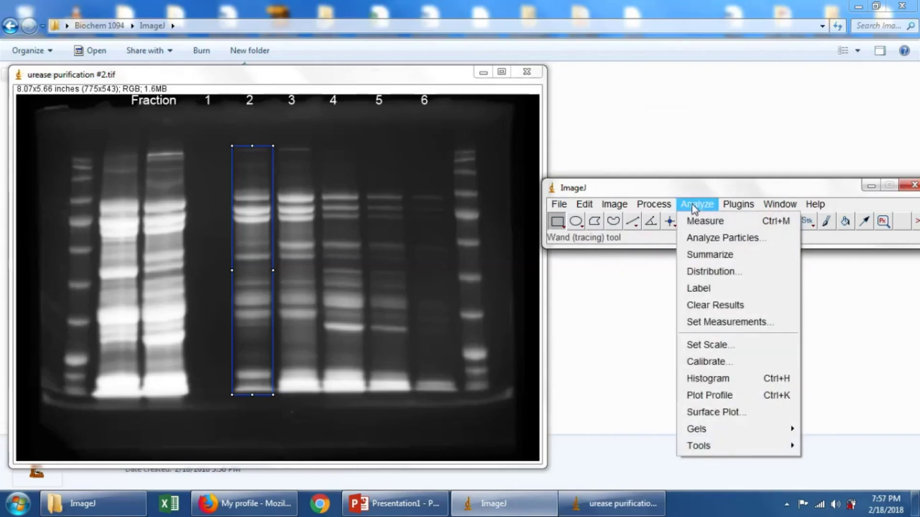
{"action": "left_click", "coordinate": [714, 224]}
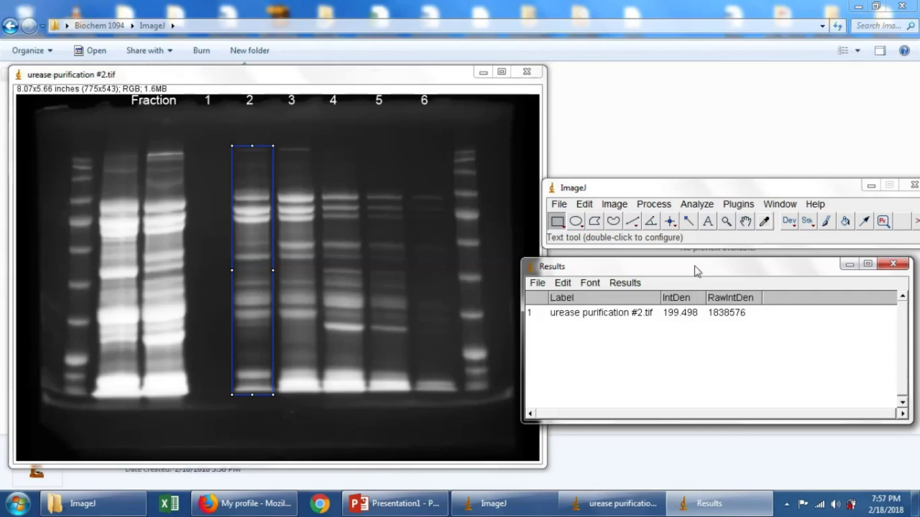
{"action": "left_click_drag", "start_coordinate": [694, 269], "coordinate": [708, 317]}
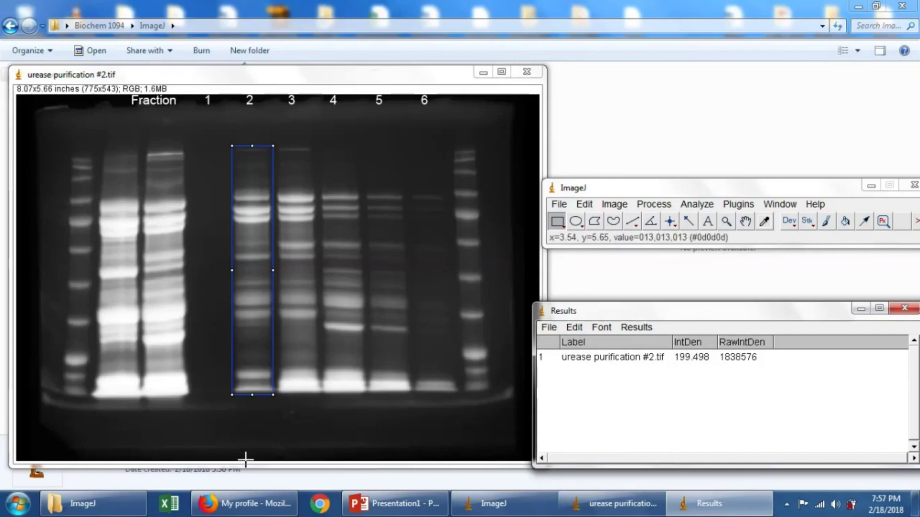
- Nudge the selection onto lane 3 and measure it: IntDen 241.218, RawIntDen 2223065
{"action": "key", "text": "Right"}
{"action": "key", "text": "Right"}
{"action": "key", "text": "Right"}
{"action": "key", "text": "Right"}
{"action": "key", "text": "Right"}
{"action": "key", "text": "Right"}
{"action": "key", "text": "Right"}
{"action": "key", "text": "Right"}
{"action": "key", "text": "Right"}
{"action": "key", "text": "Right"}
{"action": "key", "text": "Right"}
{"action": "key", "text": "Right"}
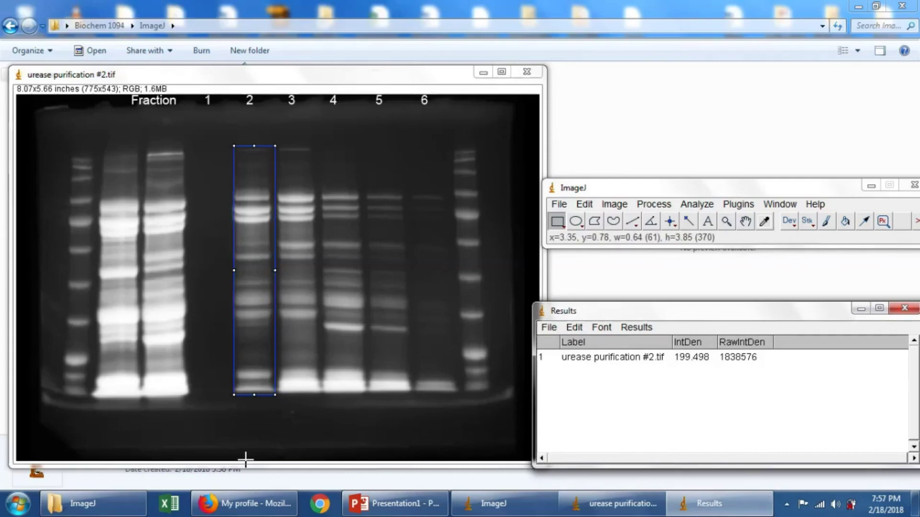
{"action": "key", "text": "Right"}
{"action": "key", "text": "Right"}
{"action": "key", "text": "Right"}
{"action": "key", "text": "Right"}
{"action": "key", "text": "Right"}
{"action": "key", "text": "Right"}
{"action": "key", "text": "Right"}
{"action": "key", "text": "Right"}
{"action": "key", "text": "Right"}
{"action": "key", "text": "Right"}
{"action": "key", "text": "Right"}
{"action": "key", "text": "Right"}
{"action": "key", "text": "Right"}
{"action": "key", "text": "Right"}
{"action": "key", "text": "Right"}
{"action": "key", "text": "Right"}
{"action": "key", "text": "Right"}
{"action": "key", "text": "Right"}
{"action": "key", "text": "Right"}
{"action": "key", "text": "Right"}
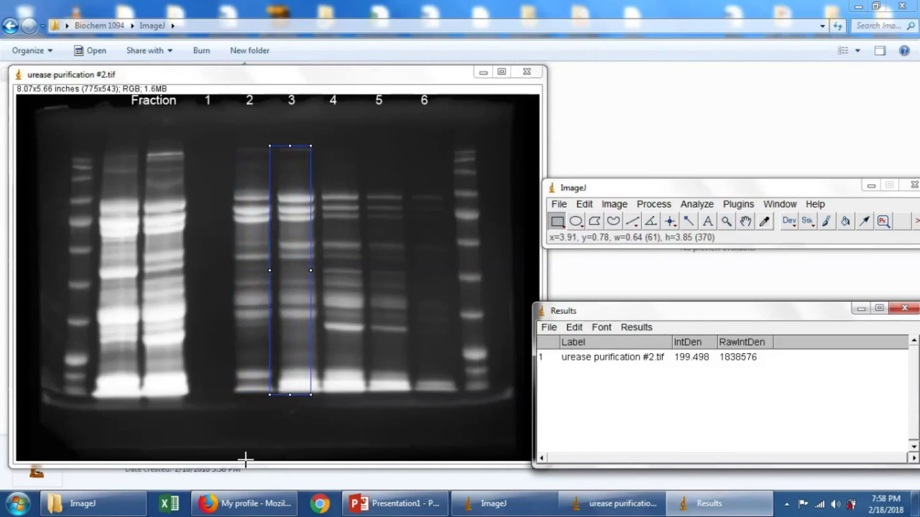
{"action": "key", "text": "Right"}
{"action": "key", "text": "Right"}
{"action": "key", "text": "Right"}
{"action": "key", "text": "Right"}
{"action": "key", "text": "Right"}
{"action": "key", "text": "Right"}
{"action": "key", "text": "Right"}
{"action": "key", "text": "Right"}
{"action": "key", "text": "Right"}
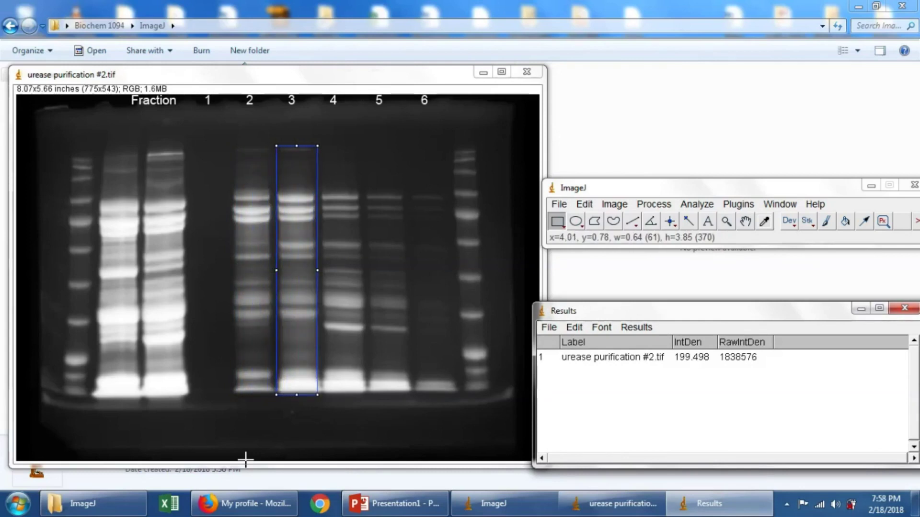
{"action": "key", "text": "Left"}
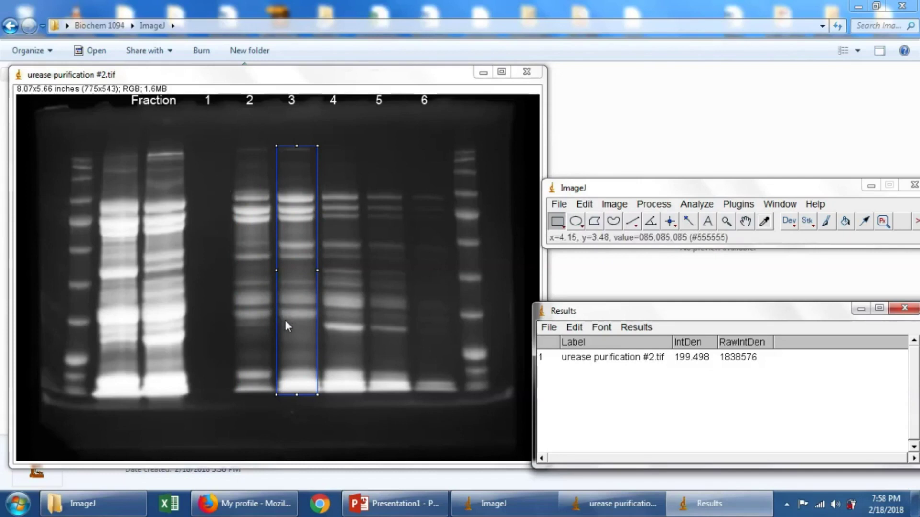
{"action": "key", "text": "Left"}
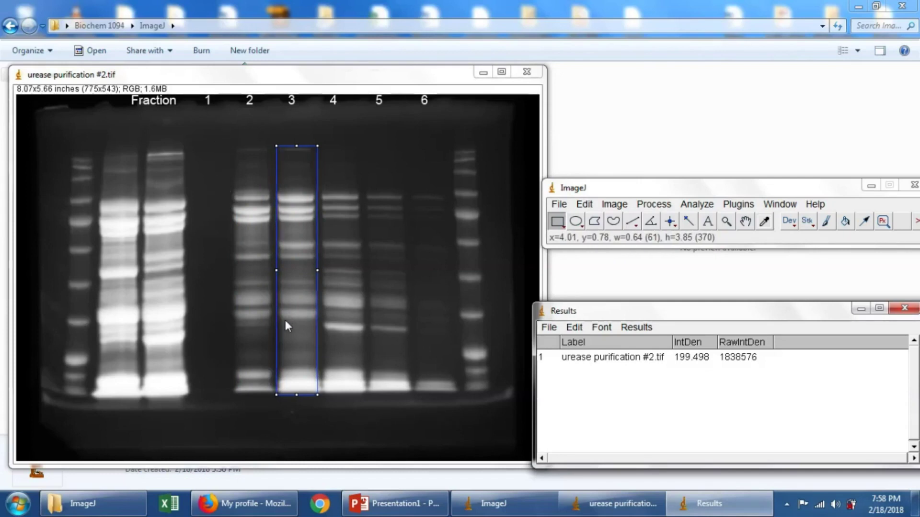
{"action": "key", "text": "Right"}
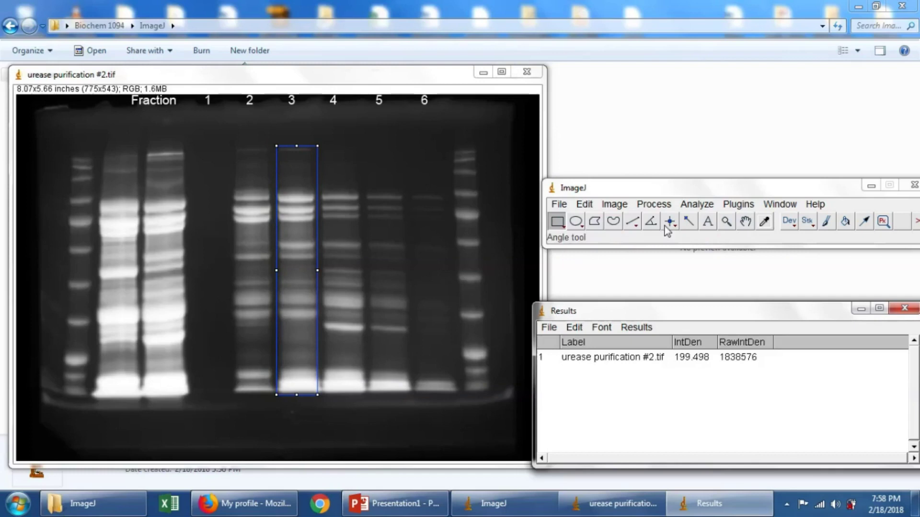
{"action": "left_click", "coordinate": [697, 204]}
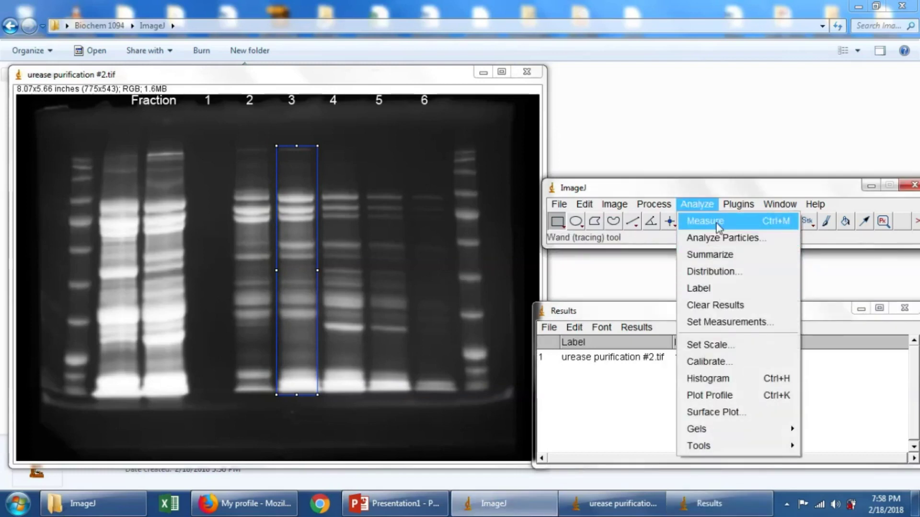
{"action": "left_click", "coordinate": [709, 221]}
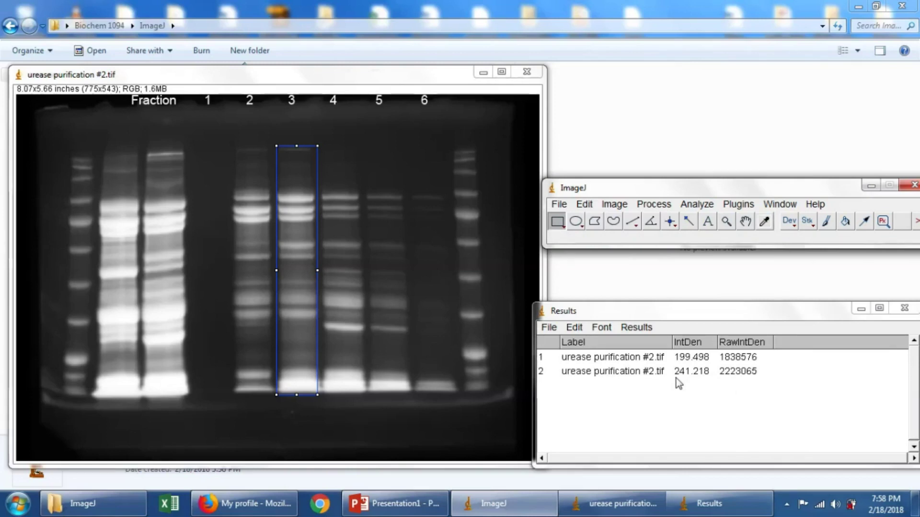
- Nudge the lane box onto lane 4 and measure it: IntDen 212.199, RawIntDen 1955630
{"action": "key", "text": "Right"}
{"action": "key", "text": "Right"}
{"action": "key", "text": "Right"}
{"action": "key", "text": "Right"}
{"action": "key", "text": "Right"}
{"action": "key", "text": "Right"}
{"action": "key", "text": "Right"}
{"action": "key", "text": "Right"}
{"action": "key", "text": "Right"}
{"action": "key", "text": "Right"}
{"action": "key", "text": "Right"}
{"action": "key", "text": "Right"}
{"action": "key", "text": "Right"}
{"action": "key", "text": "Right"}
{"action": "key", "text": "Right"}
{"action": "key", "text": "Right"}
{"action": "key", "text": "Right"}
{"action": "key", "text": "Right"}
{"action": "key", "text": "Right"}
{"action": "key", "text": "Right"}
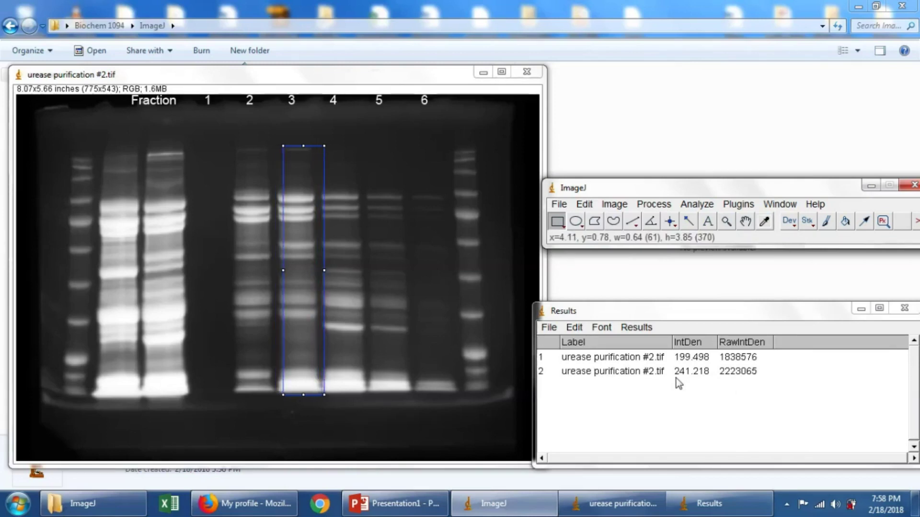
{"action": "key", "text": "Right"}
{"action": "key", "text": "Right"}
{"action": "key", "text": "Right"}
{"action": "key", "text": "Right"}
{"action": "key", "text": "Right"}
{"action": "key", "text": "Right"}
{"action": "key", "text": "Right"}
{"action": "key", "text": "Right"}
{"action": "key", "text": "Right"}
{"action": "key", "text": "Right"}
{"action": "key", "text": "Right"}
{"action": "key", "text": "Right"}
{"action": "key", "text": "Right"}
{"action": "key", "text": "Right"}
{"action": "key", "text": "Right"}
{"action": "key", "text": "Right"}
{"action": "key", "text": "Right"}
{"action": "key", "text": "Right"}
{"action": "key", "text": "Right"}
{"action": "key", "text": "Right"}
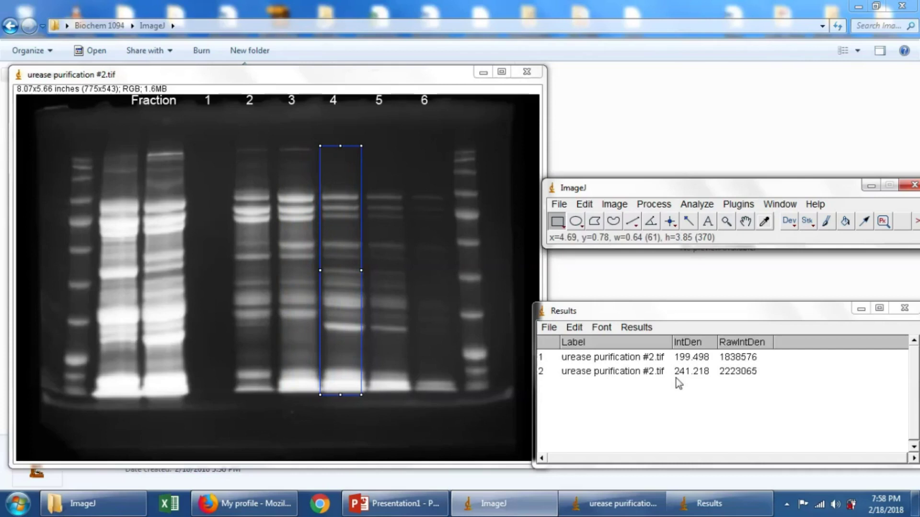
{"action": "key", "text": "Right"}
{"action": "key", "text": "Right"}
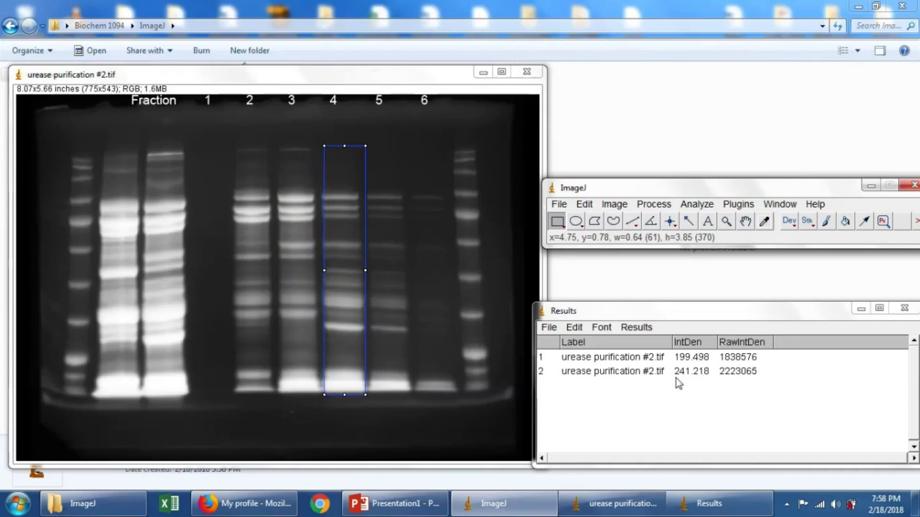
{"action": "key", "text": "Left"}
{"action": "key", "text": "Left"}
{"action": "key", "text": "Left"}
{"action": "key", "text": "Left"}
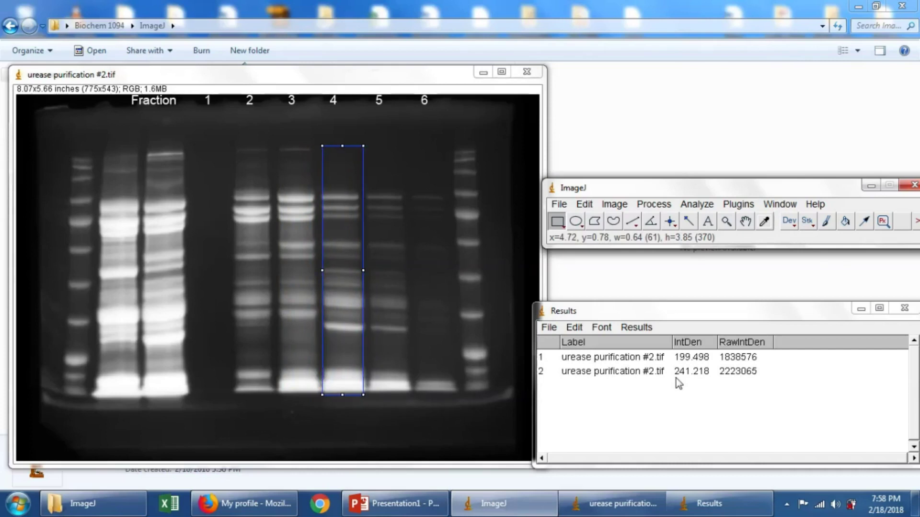
{"action": "key", "text": "Right"}
{"action": "left_click", "coordinate": [700, 205]}
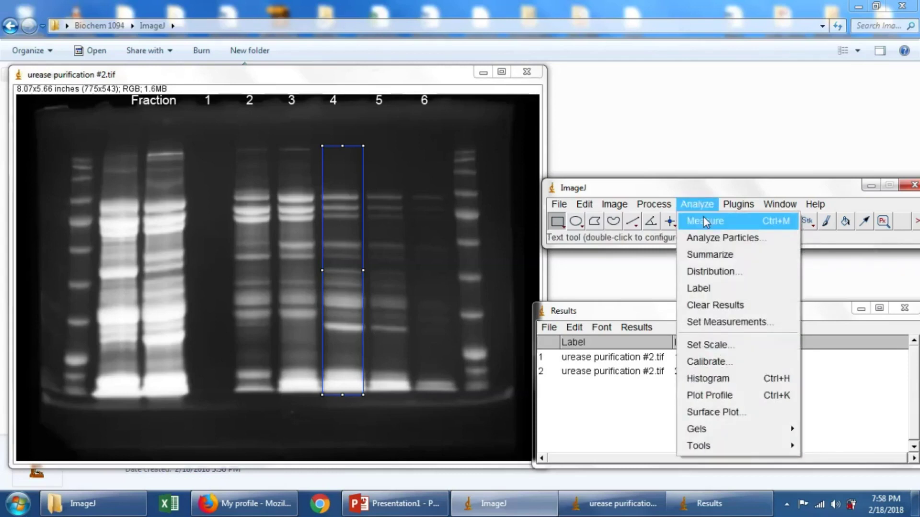
{"action": "left_click", "coordinate": [705, 222]}
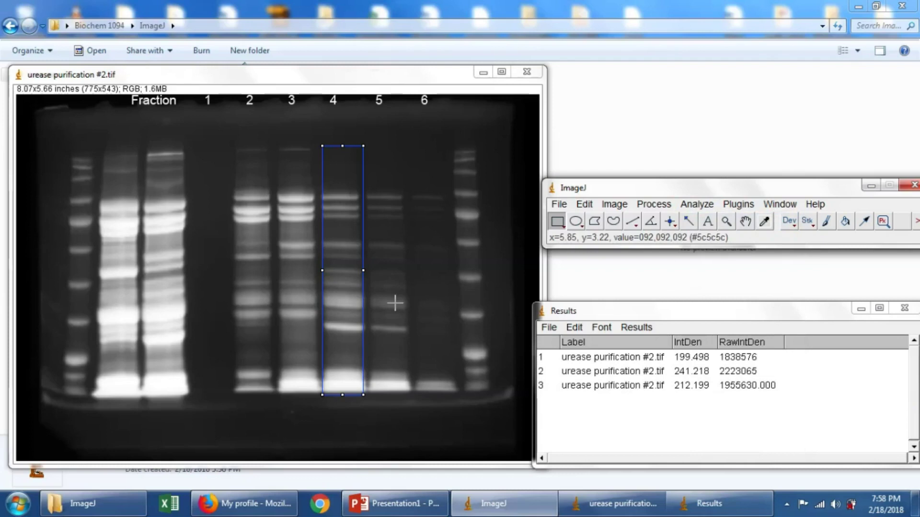
- Nudge the lane box onto lane 5 and measure it: IntDen 142.396, RawIntDen 1312320
{"action": "key", "text": "Right"}
{"action": "key", "text": "Right"}
{"action": "key", "text": "Right"}
{"action": "key", "text": "Right"}
{"action": "key", "text": "Right"}
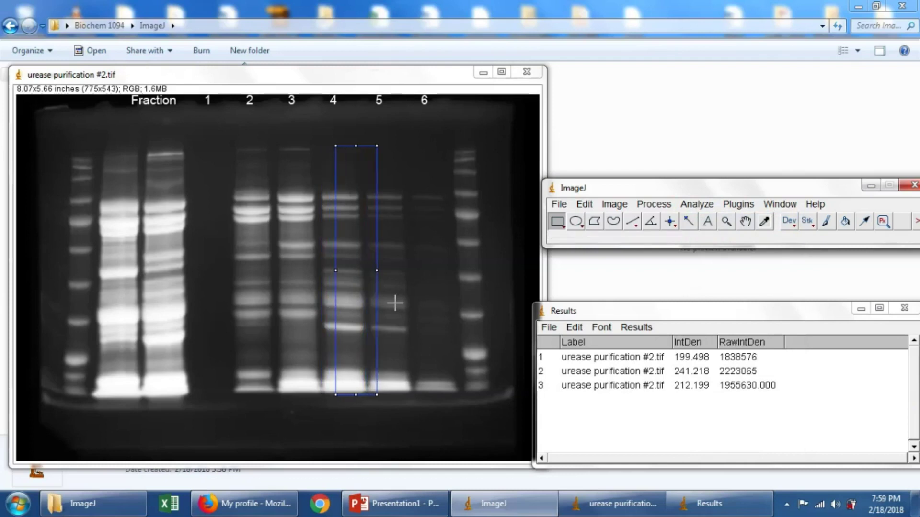
{"action": "key", "text": "Right"}
{"action": "key", "text": "Right"}
{"action": "key", "text": "Right"}
{"action": "key", "text": "Right"}
{"action": "key", "text": "Right"}
{"action": "key", "text": "Right"}
{"action": "key", "text": "Right"}
{"action": "key", "text": "Right"}
{"action": "key", "text": "Right"}
{"action": "key", "text": "Right"}
{"action": "key", "text": "Right"}
{"action": "key", "text": "Right"}
{"action": "key", "text": "Right"}
{"action": "key", "text": "Right"}
{"action": "key", "text": "Right"}
{"action": "key", "text": "Right"}
{"action": "key", "text": "Right"}
{"action": "key", "text": "Right"}
{"action": "key", "text": "Right"}
{"action": "key", "text": "Right"}
{"action": "key", "text": "Right"}
{"action": "key", "text": "Right"}
{"action": "key", "text": "Right"}
{"action": "key", "text": "Right"}
{"action": "key", "text": "Right"}
{"action": "key", "text": "Right"}
{"action": "key", "text": "Right"}
{"action": "key", "text": "Right"}
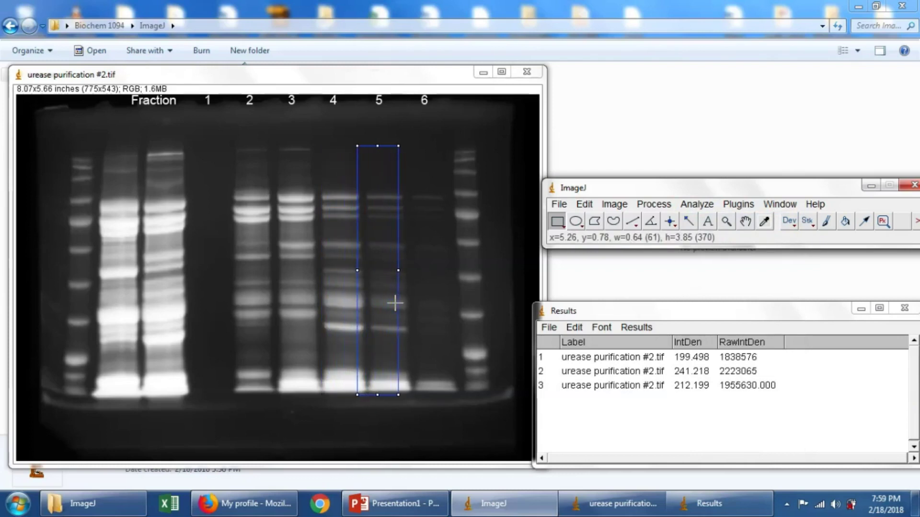
{"action": "key", "text": "Right"}
{"action": "key", "text": "Right"}
{"action": "key", "text": "Right"}
{"action": "key", "text": "Right"}
{"action": "key", "text": "Right"}
{"action": "key", "text": "Right"}
{"action": "key", "text": "Right"}
{"action": "key", "text": "Right"}
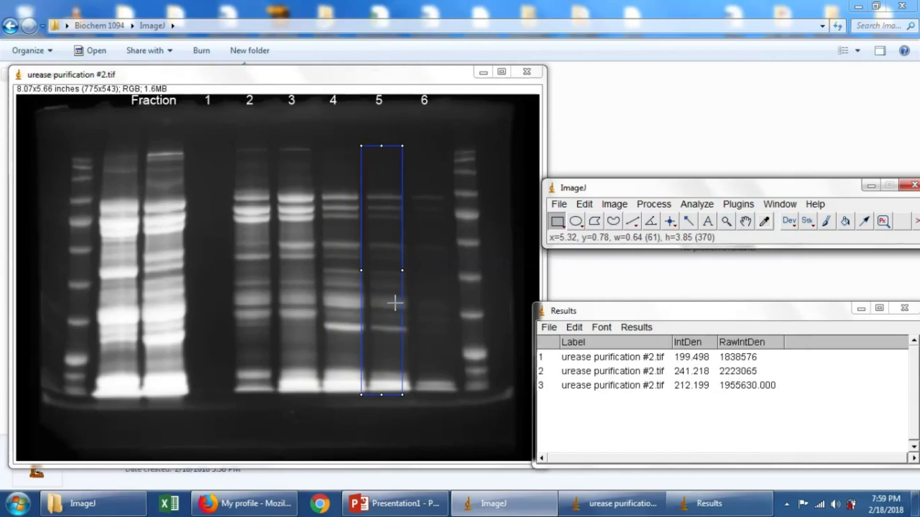
{"action": "key", "text": "Right"}
{"action": "key", "text": "Right"}
{"action": "key", "text": "Right"}
{"action": "key", "text": "Right"}
{"action": "key", "text": "Right"}
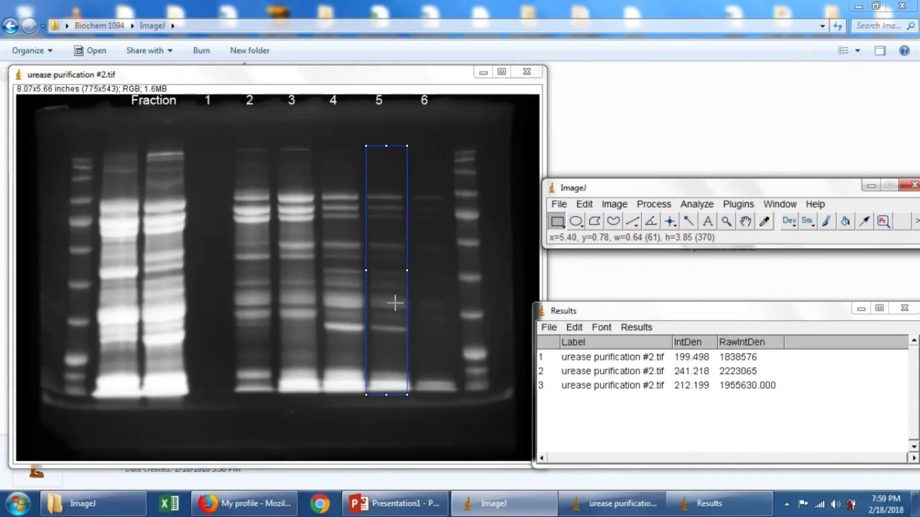
{"action": "key", "text": "Right"}
{"action": "left_click", "coordinate": [706, 205]}
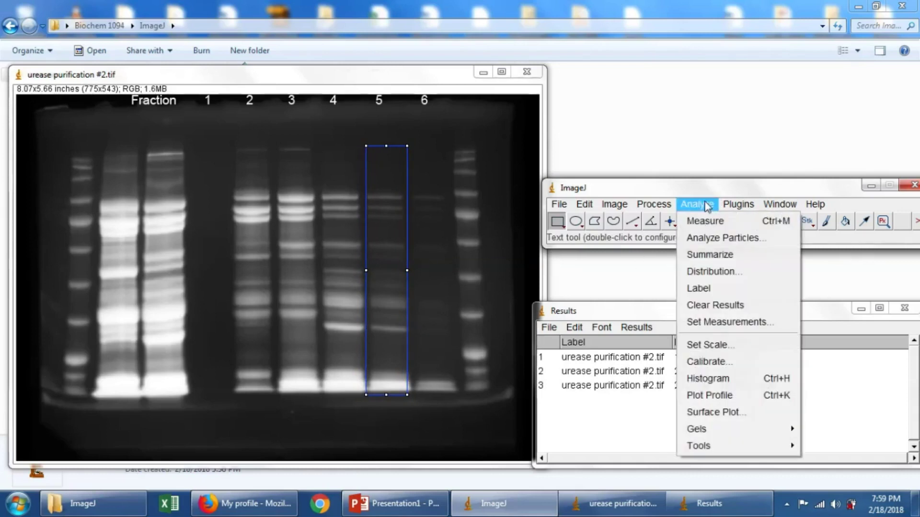
{"action": "left_click", "coordinate": [722, 221]}
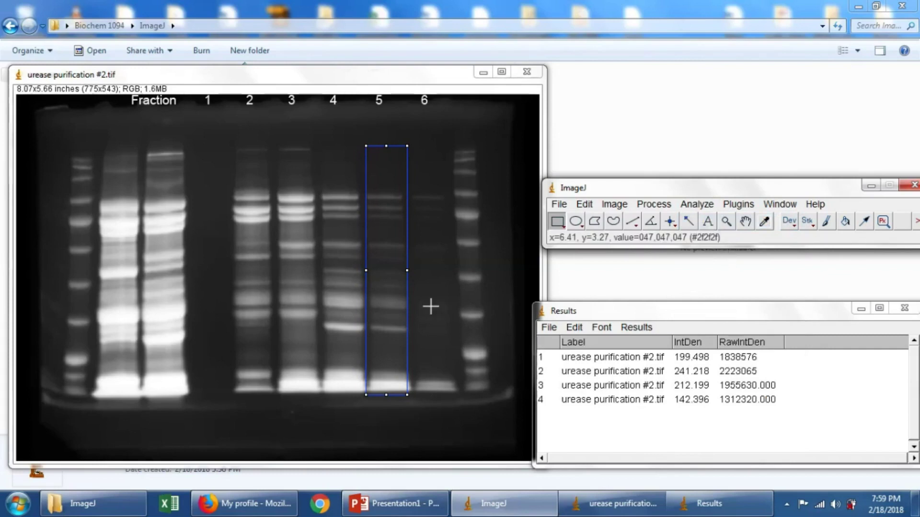
- Box the upper band in lane 2 and measure it: IntDen 12.640, RawIntDen 116489
{"action": "left_click", "coordinate": [237, 183]}
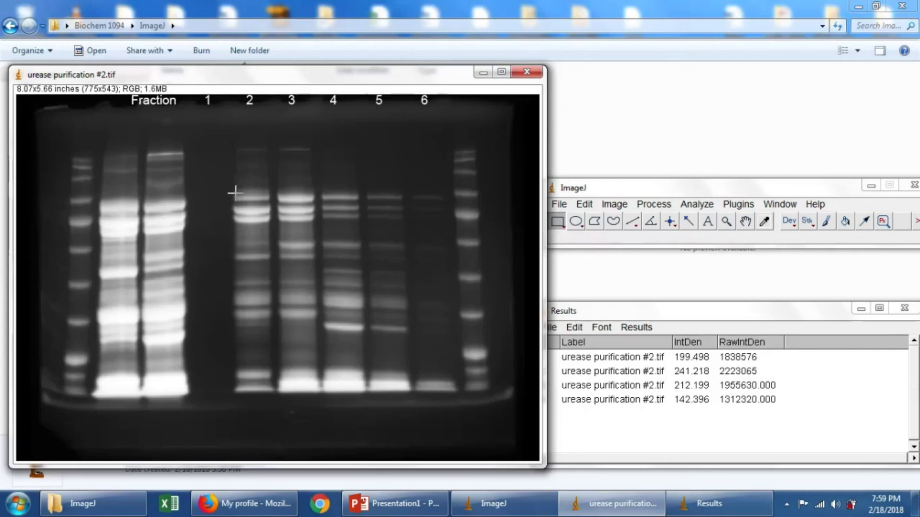
{"action": "left_click_drag", "start_coordinate": [248, 201], "coordinate": [269, 201]}
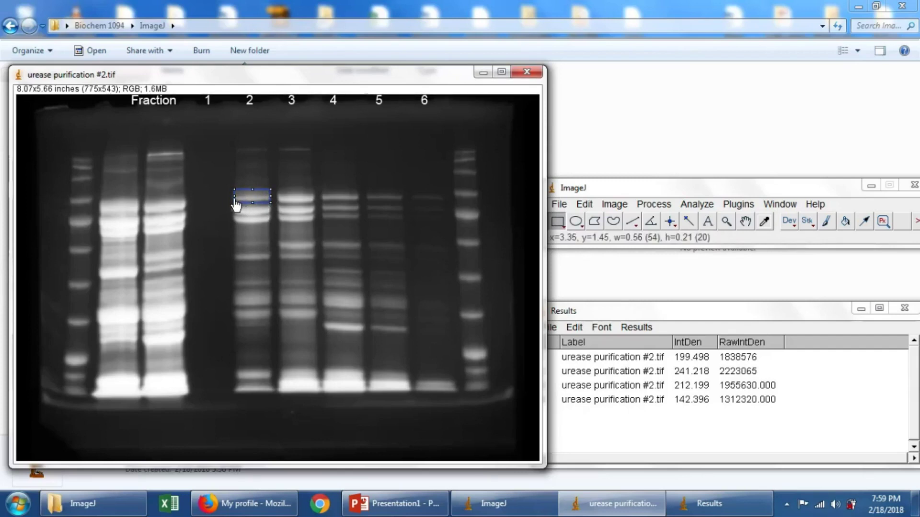
{"action": "left_click_drag", "start_coordinate": [254, 196], "coordinate": [255, 196]}
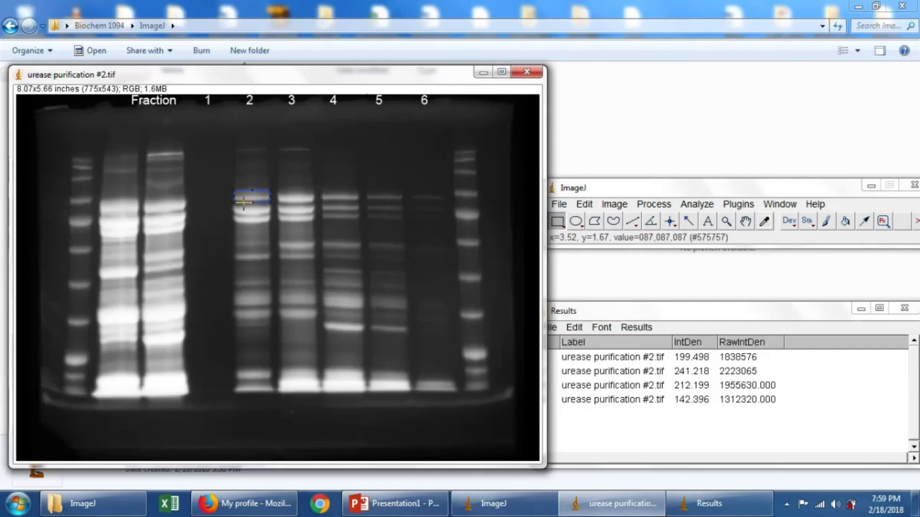
{"action": "left_click", "coordinate": [234, 204]}
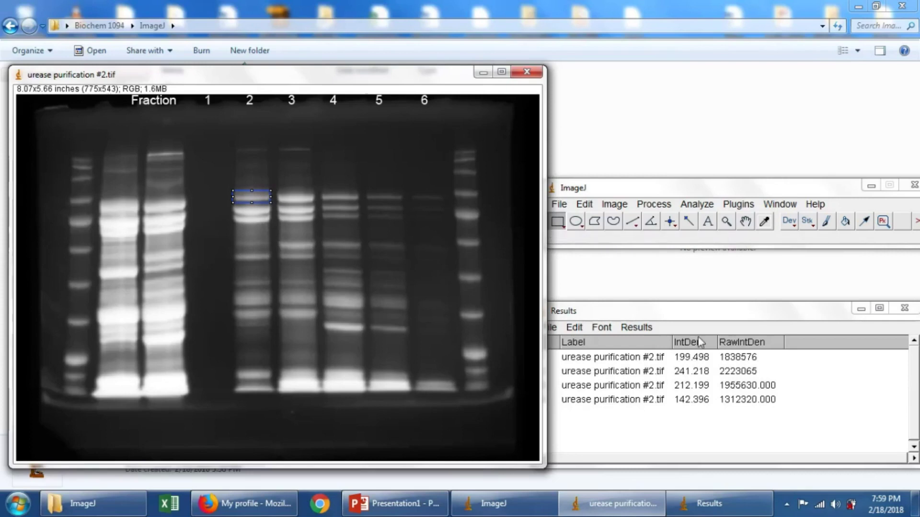
{"action": "left_click", "coordinate": [698, 204]}
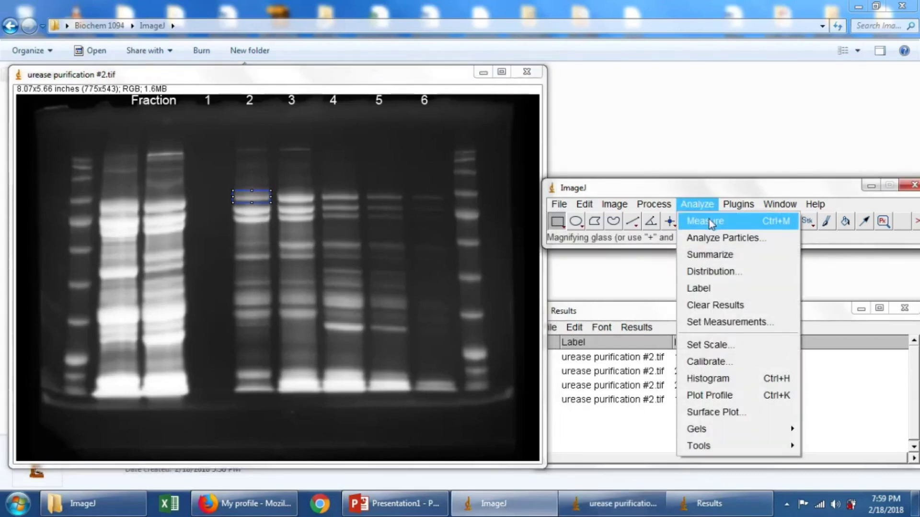
{"action": "left_click", "coordinate": [711, 223]}
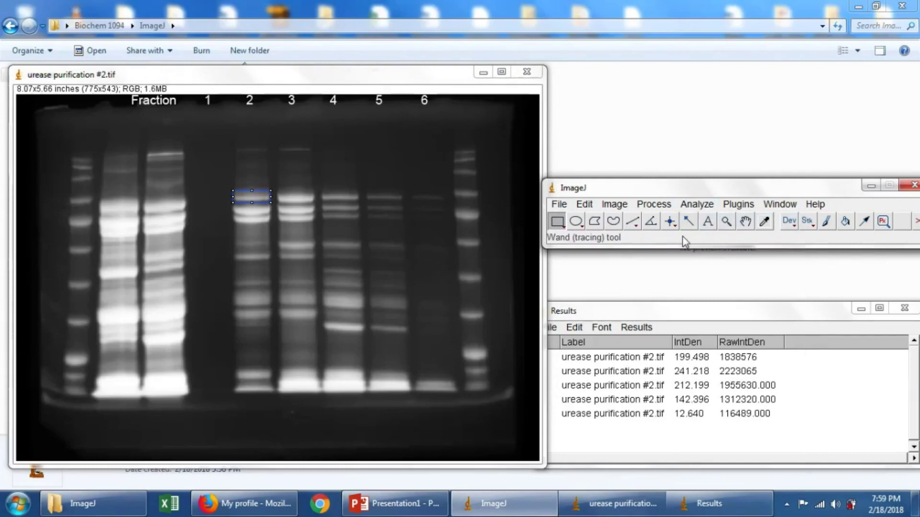
- Measure the upper band in lanes 3, 4 and 5, giving IntDen 15.492, 9.582 and 5.607
{"action": "key", "text": "Right"}
{"action": "key", "text": "Right"}
{"action": "key", "text": "Right"}
{"action": "key", "text": "Right"}
{"action": "key", "text": "Right"}
{"action": "key", "text": "Right"}
{"action": "key", "text": "Right"}
{"action": "key", "text": "Right"}
{"action": "key", "text": "Right"}
{"action": "key", "text": "Right"}
{"action": "key", "text": "Right"}
{"action": "key", "text": "Right"}
{"action": "key", "text": "Right"}
{"action": "key", "text": "Right"}
{"action": "key", "text": "Right"}
{"action": "key", "text": "Right"}
{"action": "key", "text": "Right"}
{"action": "key", "text": "Right"}
{"action": "key", "text": "Right"}
{"action": "key", "text": "Right"}
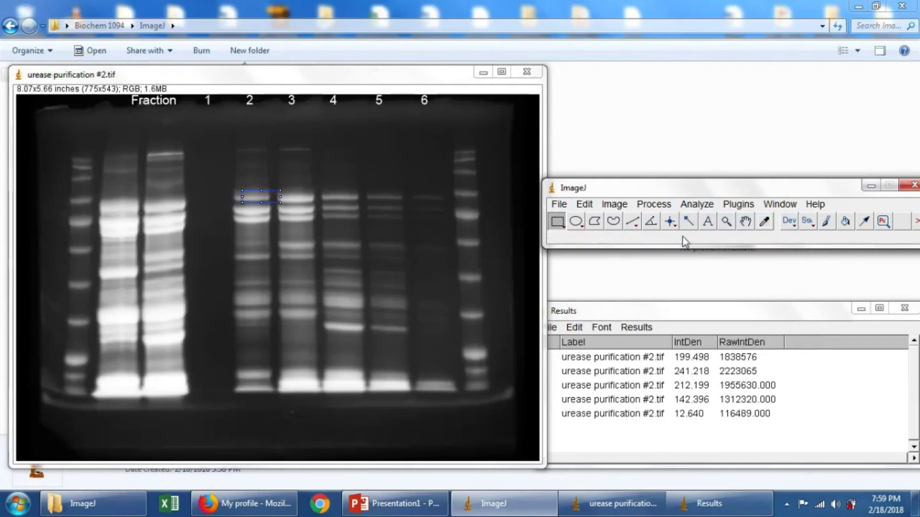
{"action": "key", "text": "Right"}
{"action": "key", "text": "Right"}
{"action": "key", "text": "Right"}
{"action": "key", "text": "Right"}
{"action": "key", "text": "Right"}
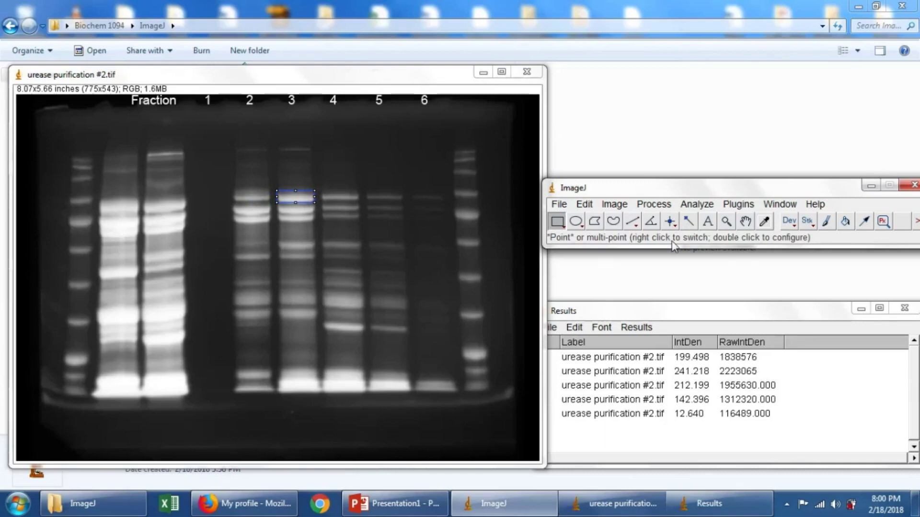
{"action": "left_click", "coordinate": [696, 205]}
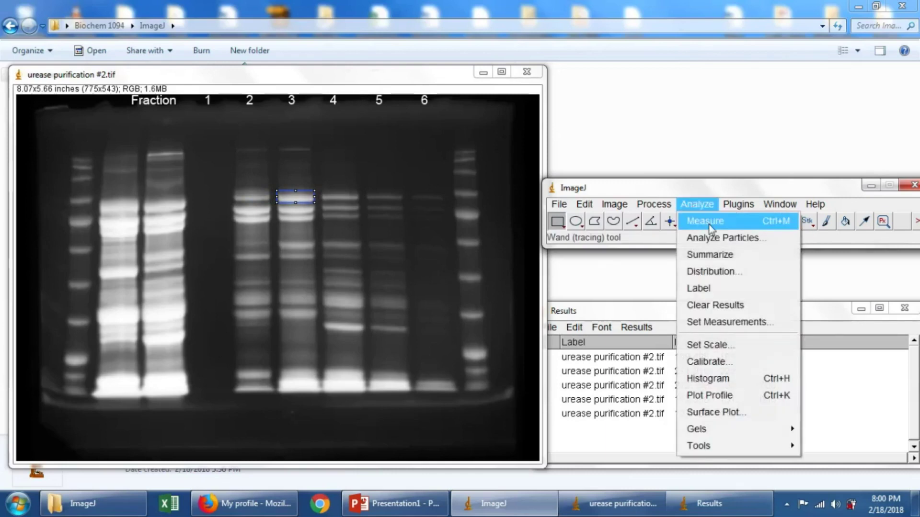
{"action": "left_click", "coordinate": [709, 223]}
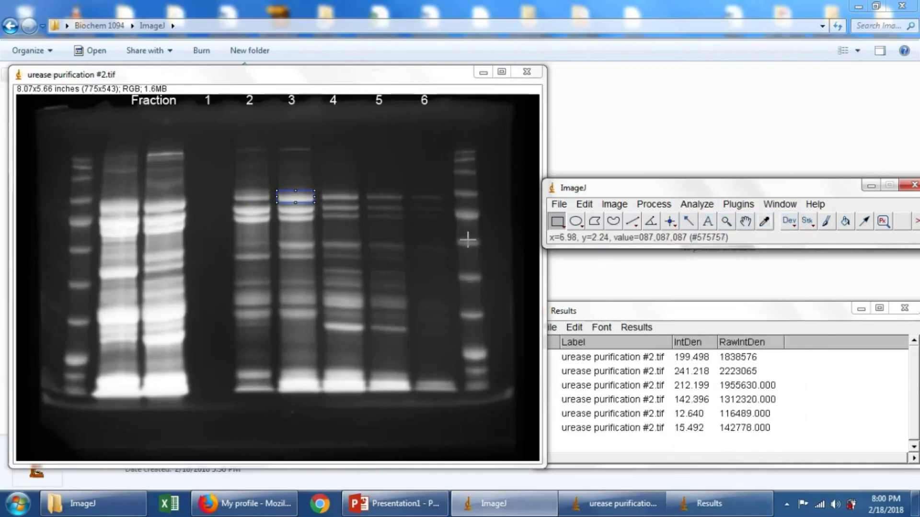
{"action": "key", "text": "Right"}
{"action": "key", "text": "Right"}
{"action": "key", "text": "Right"}
{"action": "key", "text": "Right"}
{"action": "key", "text": "Right"}
{"action": "key", "text": "Right"}
{"action": "key", "text": "Right"}
{"action": "key", "text": "Right"}
{"action": "key", "text": "Right"}
{"action": "key", "text": "Right"}
{"action": "key", "text": "Right"}
{"action": "key", "text": "Right"}
{"action": "key", "text": "Right"}
{"action": "key", "text": "Right"}
{"action": "key", "text": "Right"}
{"action": "key", "text": "Right"}
{"action": "key", "text": "Right"}
{"action": "key", "text": "Right"}
{"action": "key", "text": "Right"}
{"action": "key", "text": "Right"}
{"action": "key", "text": "Right"}
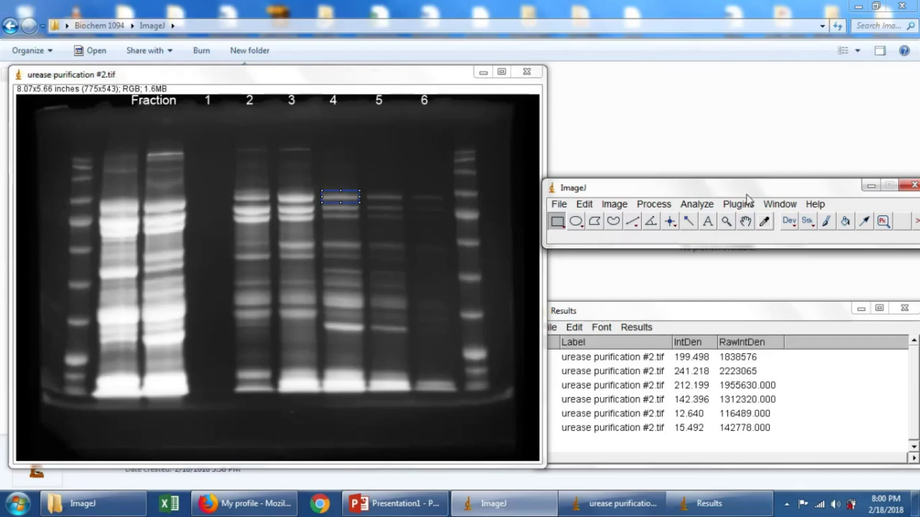
{"action": "left_click", "coordinate": [700, 205]}
{"action": "left_click", "coordinate": [702, 224]}
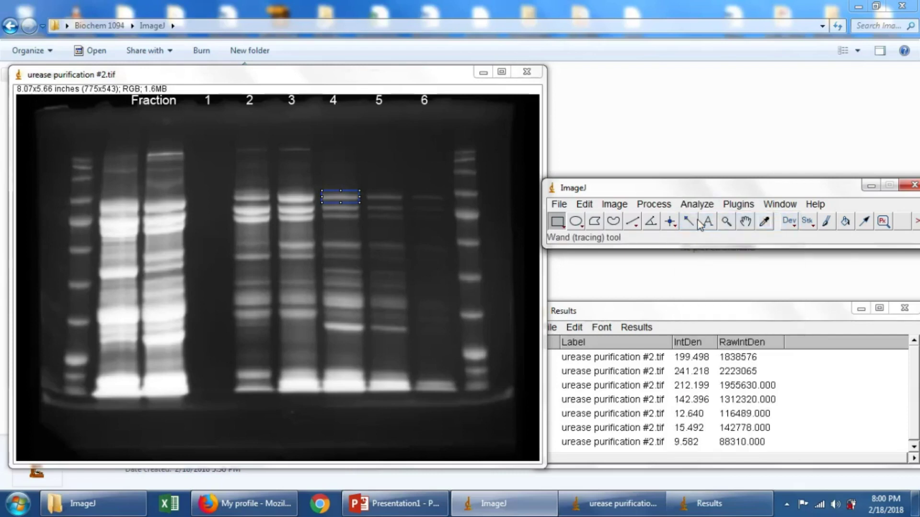
{"action": "key", "text": "Right"}
{"action": "key", "text": "Right"}
{"action": "key", "text": "Right"}
{"action": "key", "text": "Right"}
{"action": "key", "text": "Right"}
{"action": "key", "text": "Right"}
{"action": "key", "text": "Right"}
{"action": "key", "text": "Right"}
{"action": "key", "text": "Right"}
{"action": "key", "text": "Right"}
{"action": "key", "text": "Right"}
{"action": "key", "text": "Right"}
{"action": "key", "text": "Right"}
{"action": "key", "text": "Right"}
{"action": "key", "text": "Right"}
{"action": "key", "text": "Right"}
{"action": "key", "text": "Right"}
{"action": "key", "text": "Right"}
{"action": "key", "text": "Right"}
{"action": "key", "text": "Right"}
{"action": "key", "text": "Right"}
{"action": "key", "text": "Right"}
{"action": "key", "text": "Right"}
{"action": "key", "text": "Right"}
{"action": "key", "text": "Right"}
{"action": "key", "text": "Right"}
{"action": "key", "text": "Right"}
{"action": "key", "text": "Right"}
{"action": "key", "text": "Right"}
{"action": "key", "text": "Right"}
{"action": "key", "text": "Right"}
{"action": "key", "text": "Right"}
{"action": "key", "text": "Right"}
{"action": "key", "text": "Right"}
{"action": "key", "text": "Right"}
{"action": "key", "text": "Right"}
{"action": "key", "text": "Right"}
{"action": "key", "text": "Right"}
{"action": "key", "text": "Right"}
{"action": "key", "text": "Right"}
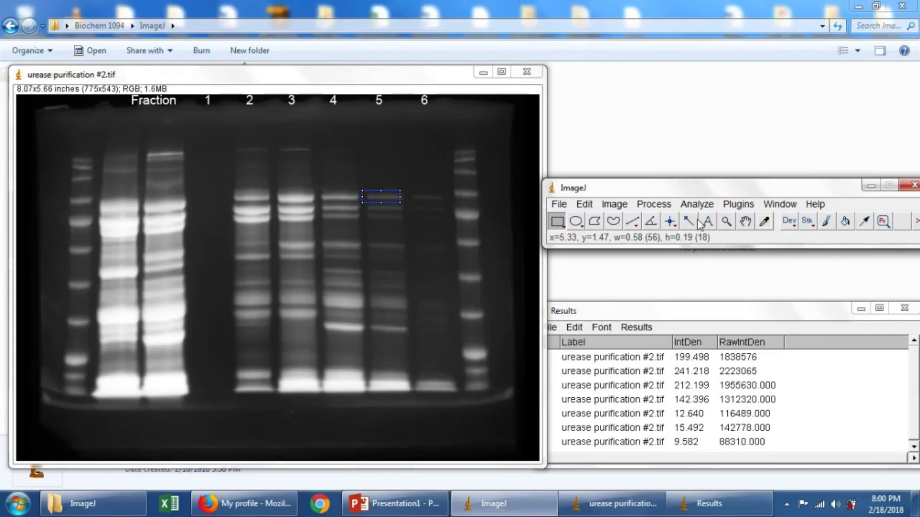
{"action": "key", "text": "Right"}
{"action": "left_click", "coordinate": [698, 204]}
{"action": "left_click", "coordinate": [703, 222]}
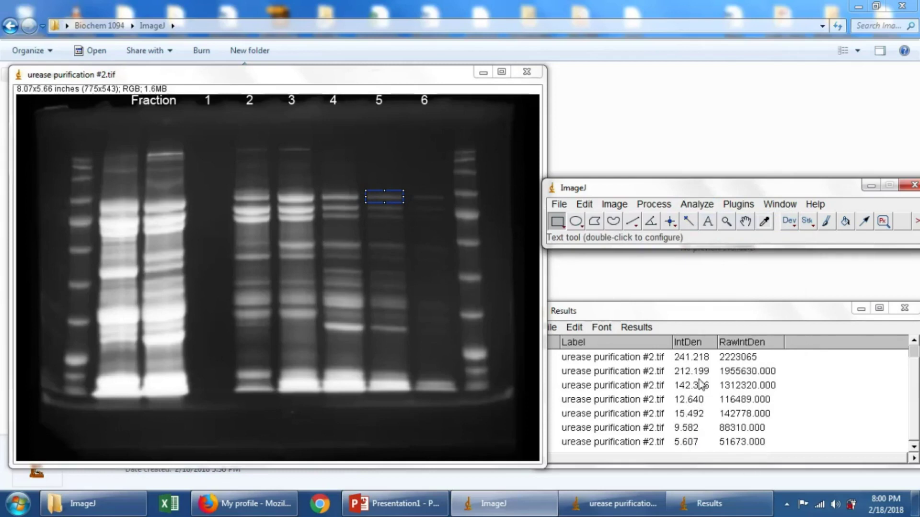
- Nudge the band box down and left and take an extra measurement (IntDen 6.118)
{"action": "left_click", "coordinate": [692, 324]}
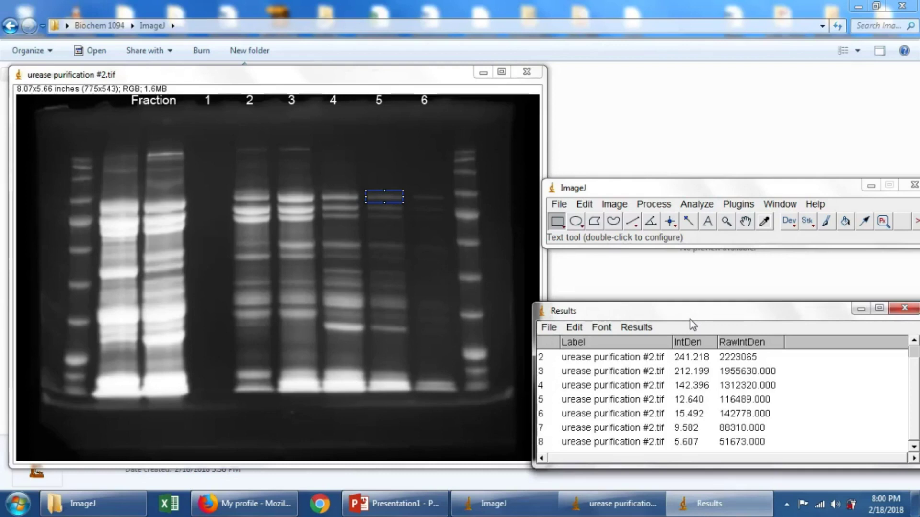
{"action": "mouse_move", "coordinate": [378, 4]}
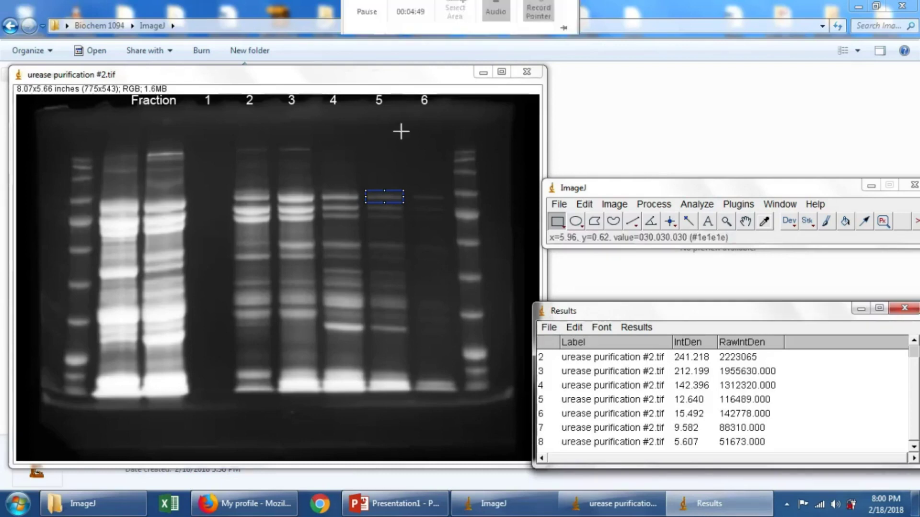
{"action": "left_click", "coordinate": [301, 78]}
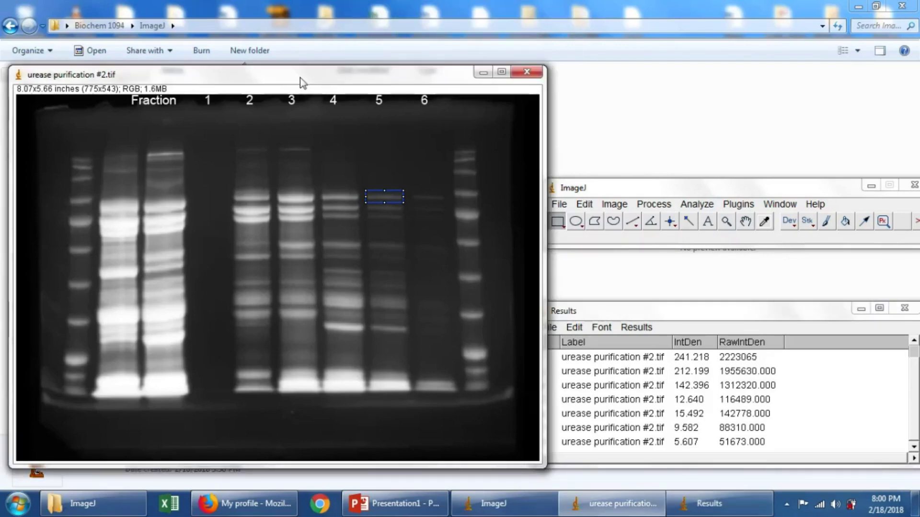
{"action": "key", "text": "Down"}
{"action": "key", "text": "Down"}
{"action": "key", "text": "Down"}
{"action": "key", "text": "Down"}
{"action": "key", "text": "Down"}
{"action": "key", "text": "Down"}
{"action": "key", "text": "Down"}
{"action": "key", "text": "Down"}
{"action": "key", "text": "Down"}
{"action": "key", "text": "Down"}
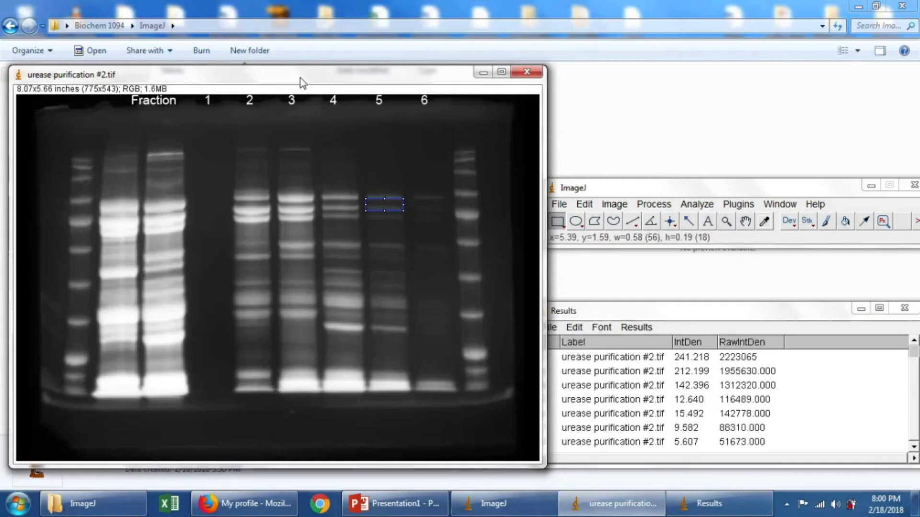
{"action": "key", "text": "Left"}
{"action": "key", "text": "Left"}
{"action": "key", "text": "Left"}
{"action": "key", "text": "Left"}
{"action": "key", "text": "Left"}
{"action": "key", "text": "Left"}
{"action": "key", "text": "Left"}
{"action": "key", "text": "Left"}
{"action": "key", "text": "Left"}
{"action": "key", "text": "Left"}
{"action": "key", "text": "Left"}
{"action": "key", "text": "Left"}
{"action": "key", "text": "Left"}
{"action": "key", "text": "Left"}
{"action": "key", "text": "Left"}
{"action": "key", "text": "Left"}
{"action": "key", "text": "Left"}
{"action": "key", "text": "Left"}
{"action": "key", "text": "Left"}
{"action": "key", "text": "Left"}
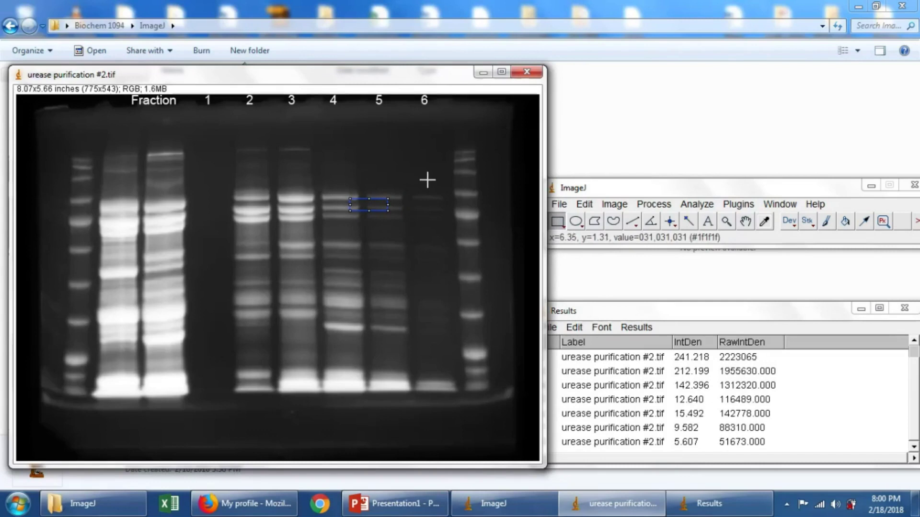
{"action": "left_click", "coordinate": [697, 204]}
{"action": "left_click", "coordinate": [708, 222]}
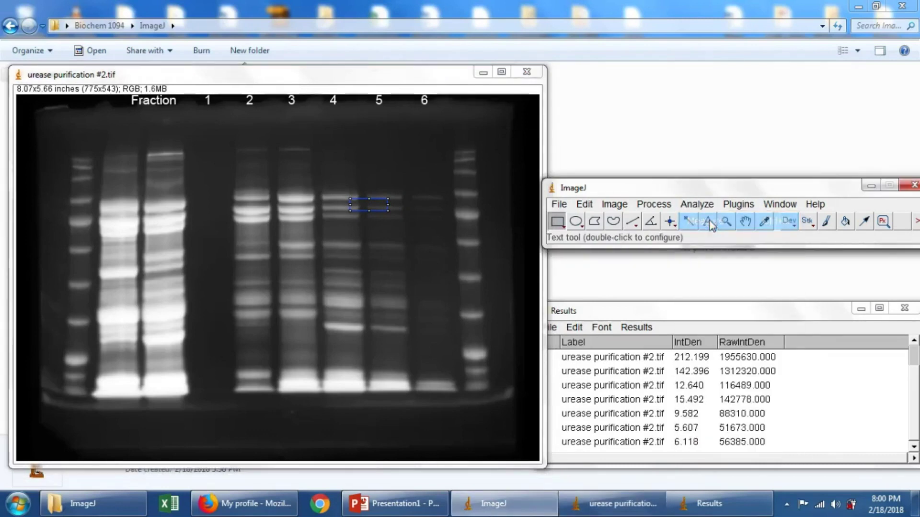
- Clear the extra row 9 from the Results table with Edit > Clear
{"action": "left_click", "coordinate": [916, 431]}
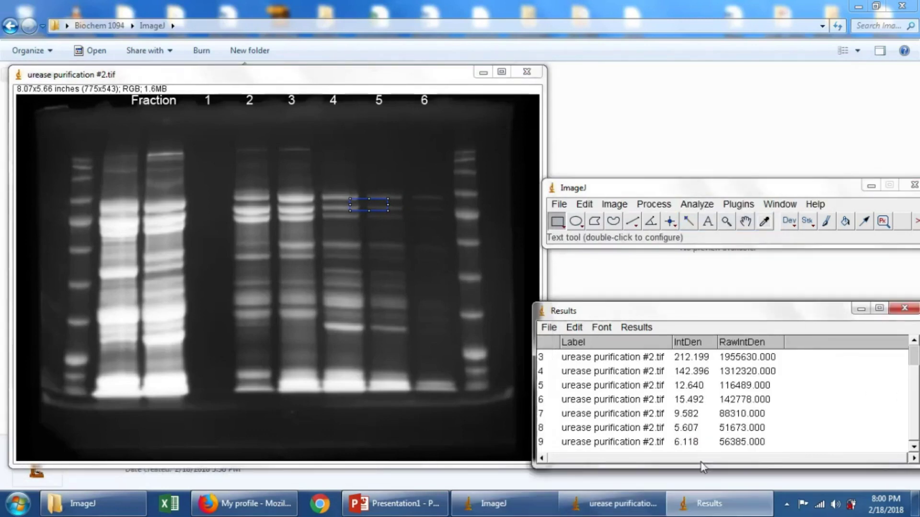
{"action": "left_click", "coordinate": [631, 445]}
{"action": "left_click", "coordinate": [575, 327]}
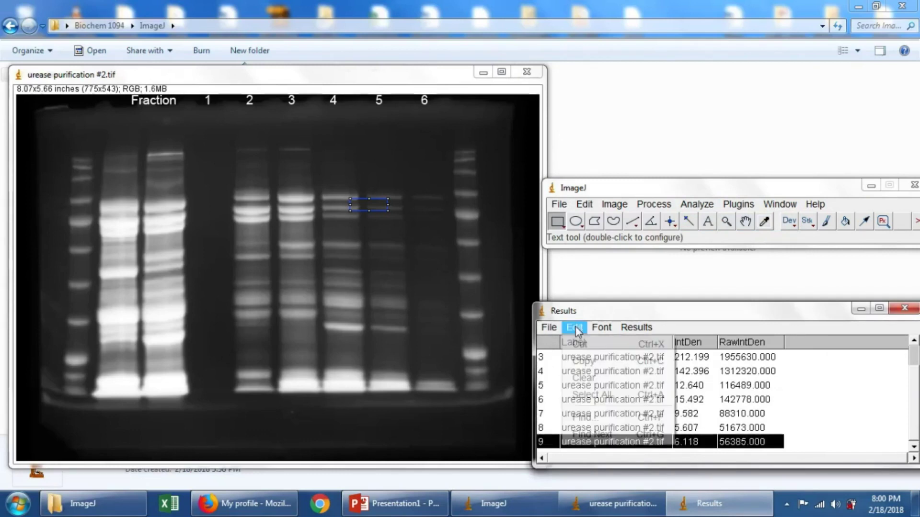
{"action": "left_click", "coordinate": [585, 378]}
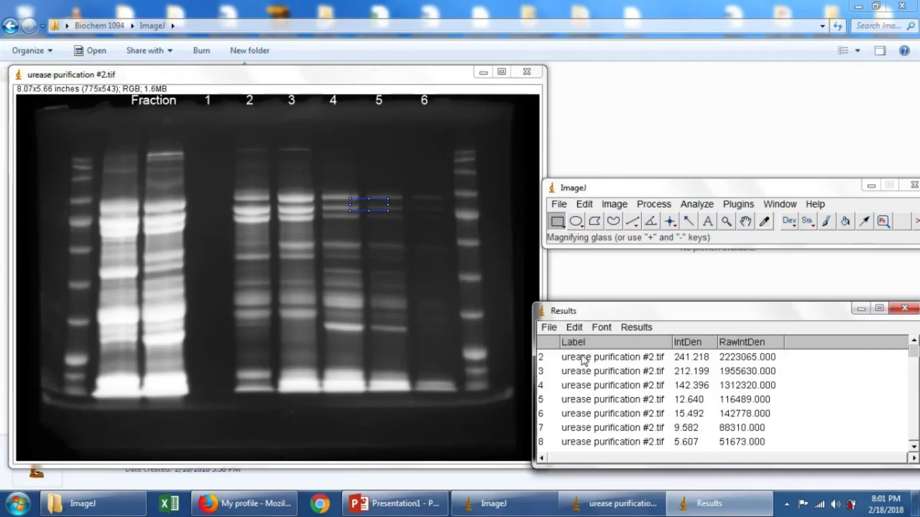
- Copy all eight Results rows and switch back to the ImageJ folder in Explorer
{"action": "left_click", "coordinate": [574, 327]}
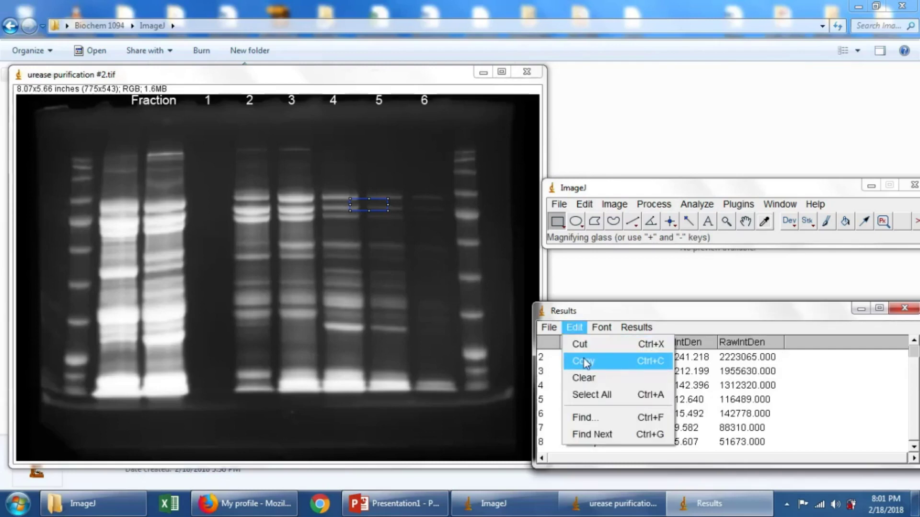
{"action": "left_click", "coordinate": [594, 395]}
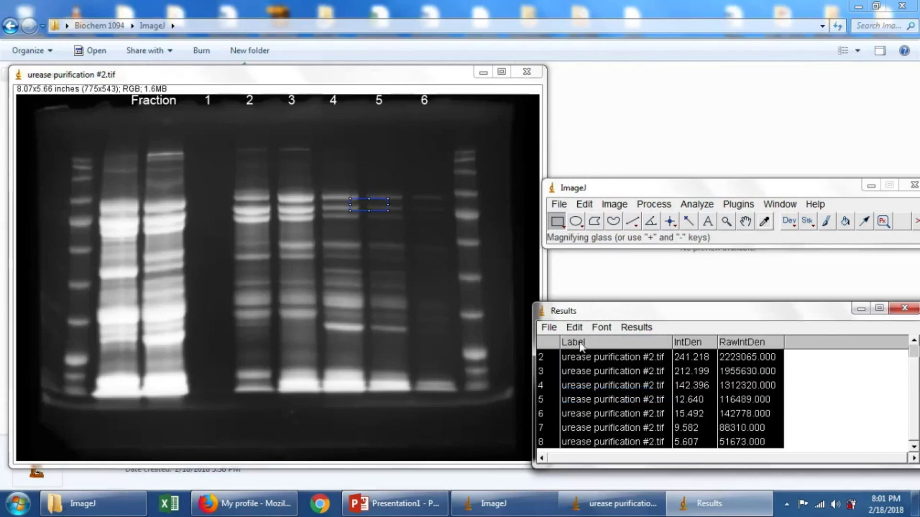
{"action": "left_click", "coordinate": [575, 327]}
{"action": "left_click", "coordinate": [582, 358]}
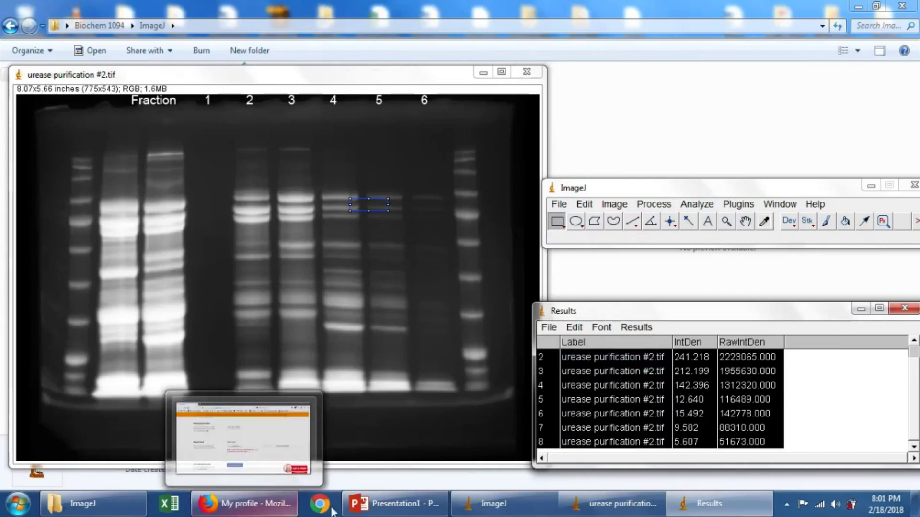
{"action": "mouse_move", "coordinate": [389, 512]}
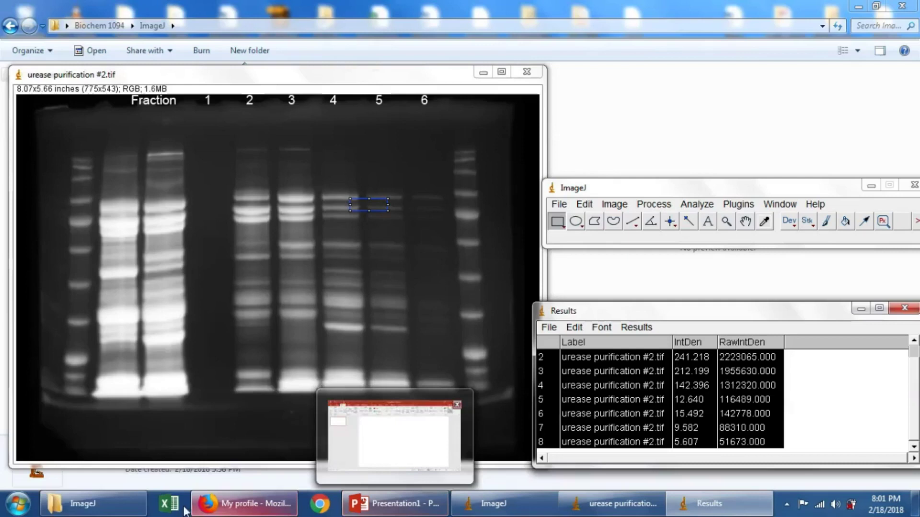
{"action": "left_click", "coordinate": [93, 504]}
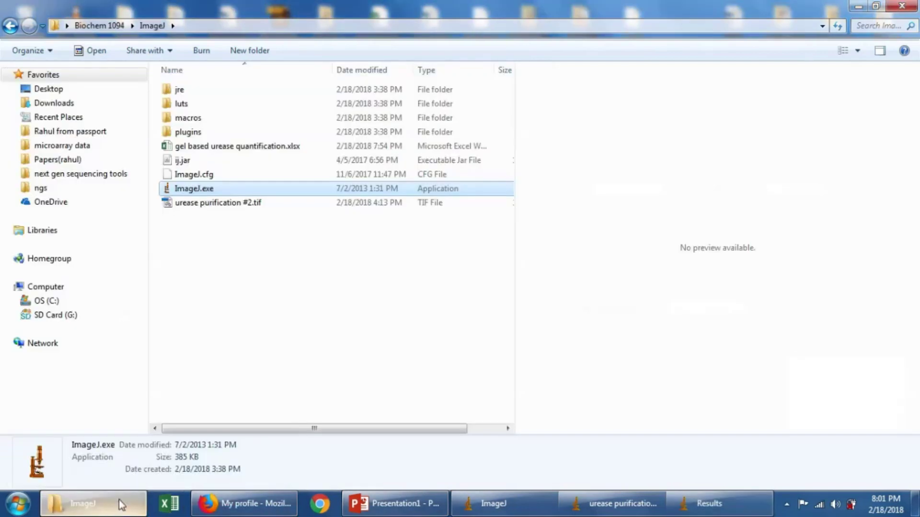
- Open gel based urease quantification.xlsx from the ImageJ folder and bring its Excel window forward
{"action": "double_click", "coordinate": [216, 146]}
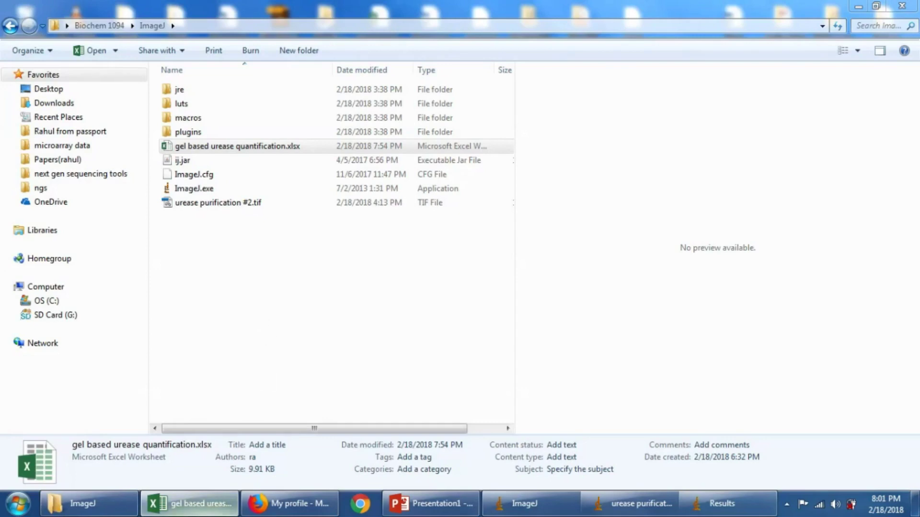
{"action": "left_click", "coordinate": [205, 510]}
{"action": "mouse_move", "coordinate": [201, 509]}
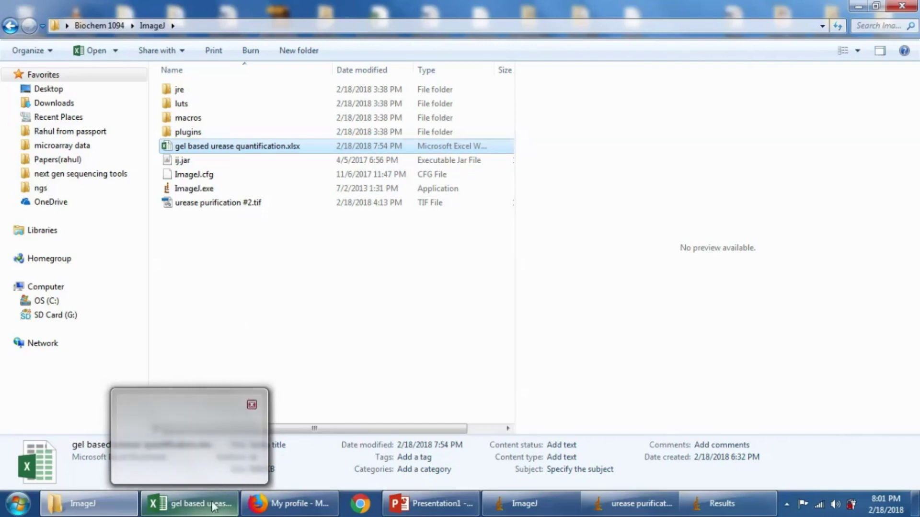
{"action": "left_click", "coordinate": [209, 512]}
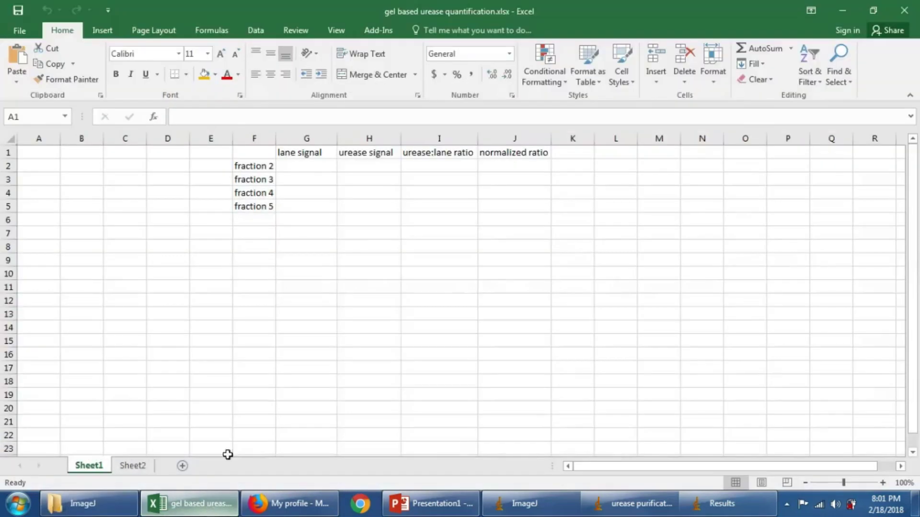
- Paste the copied ImageJ results at cell A1 so they fill A1:D8
{"action": "left_click", "coordinate": [43, 154]}
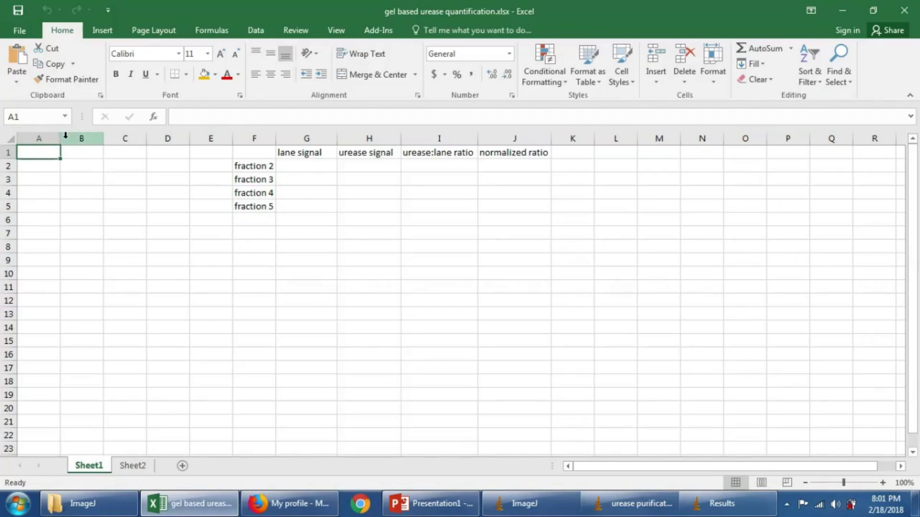
{"action": "left_click", "coordinate": [19, 60]}
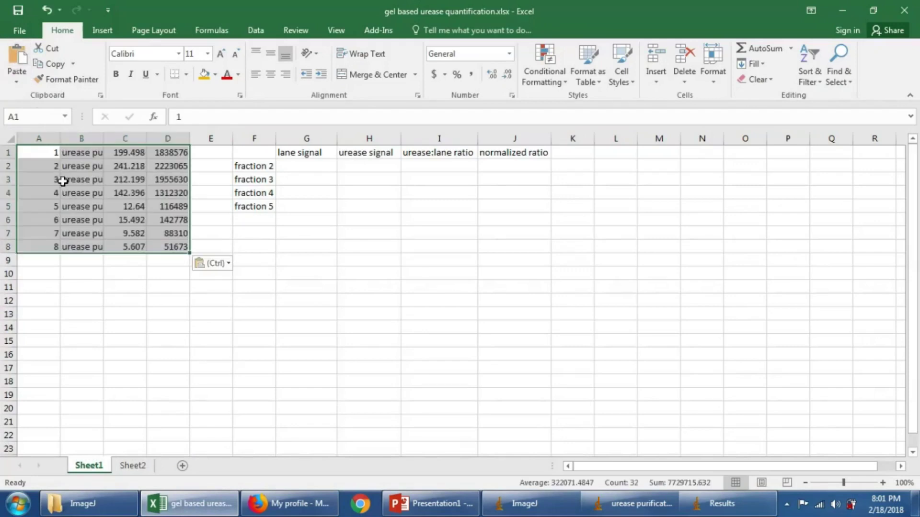
{"action": "left_click", "coordinate": [125, 331]}
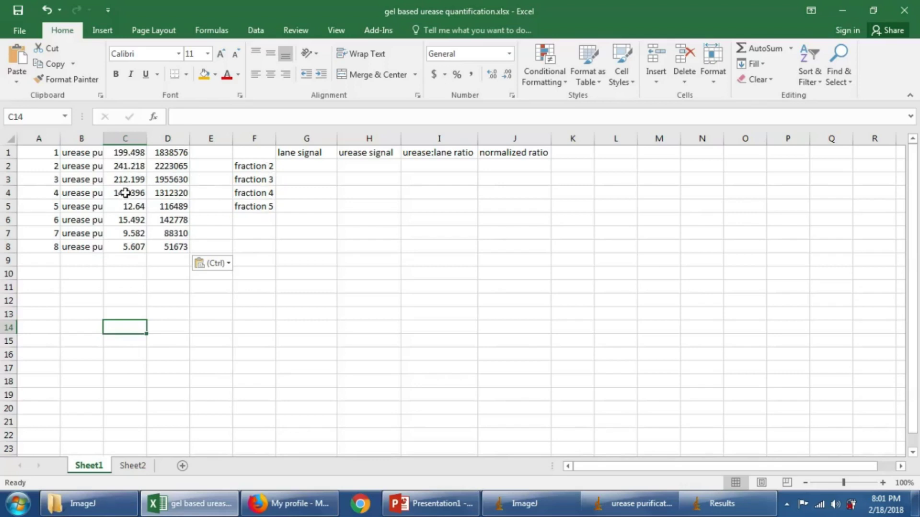
- Copy the lane measurements C1:C4 into the lane signal column G2:G5
{"action": "left_click_drag", "start_coordinate": [125, 154], "coordinate": [128, 191]}
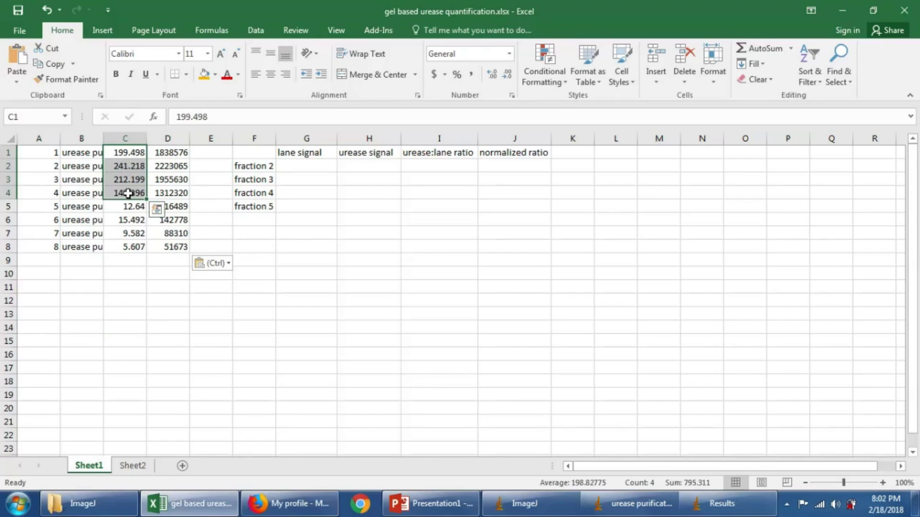
{"action": "key", "text": "ctrl+c"}
{"action": "left_click", "coordinate": [300, 167]}
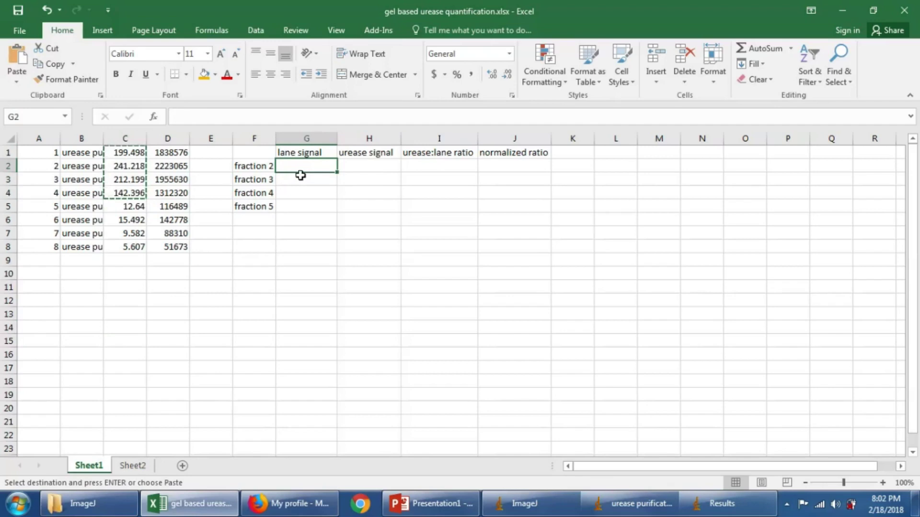
{"action": "key", "text": "ctrl+v"}
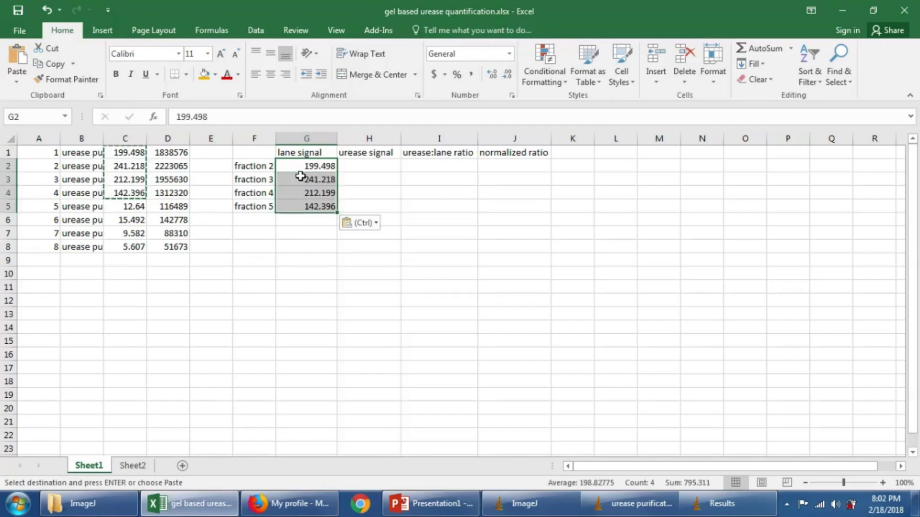
- Copy C5:C8 into the urease signal column H2:H5 (12.64, 15.492, 9.582, 5.607)
{"action": "left_click_drag", "start_coordinate": [122, 156], "coordinate": [125, 193]}
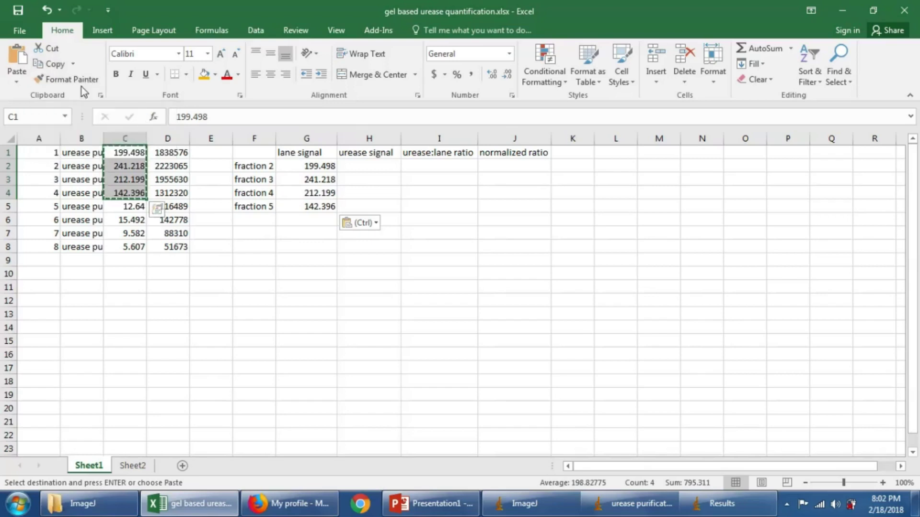
{"action": "left_click", "coordinate": [331, 272]}
{"action": "left_click", "coordinate": [361, 166]}
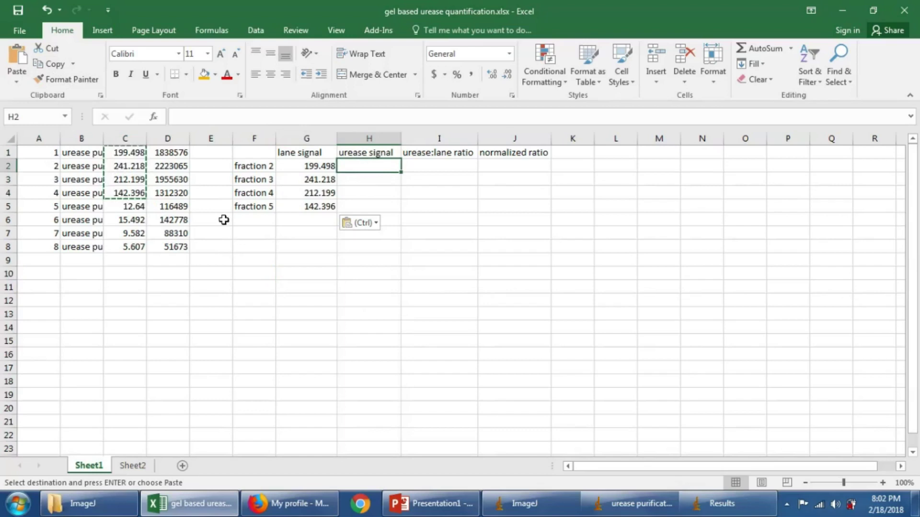
{"action": "left_click_drag", "start_coordinate": [128, 207], "coordinate": [129, 235]}
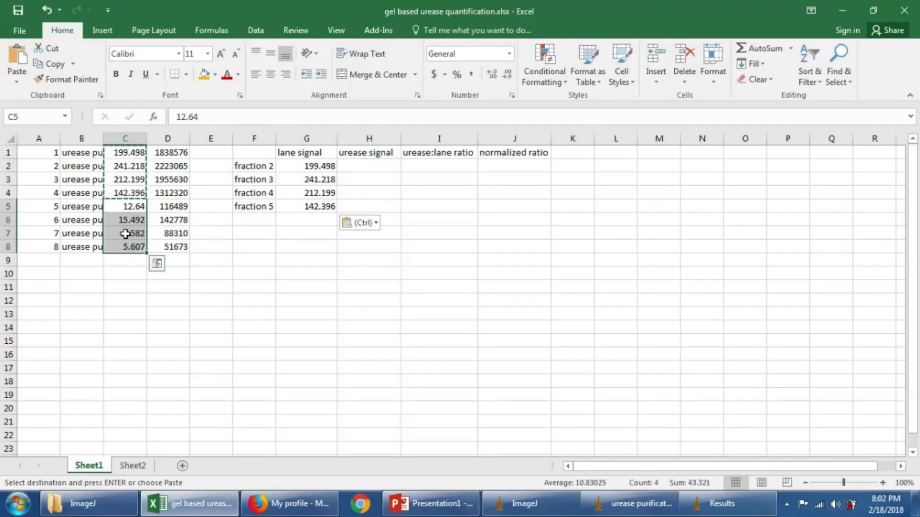
{"action": "left_click", "coordinate": [54, 65]}
{"action": "left_click", "coordinate": [366, 166]}
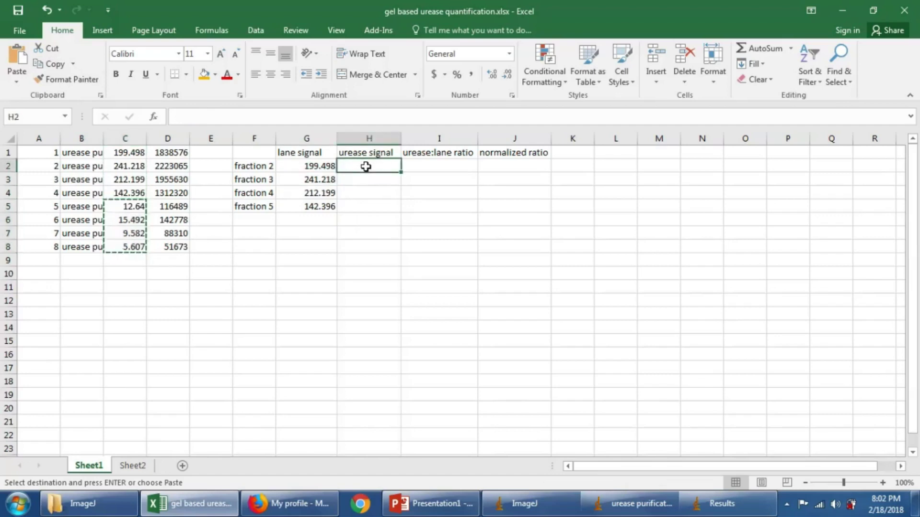
{"action": "left_click", "coordinate": [17, 56]}
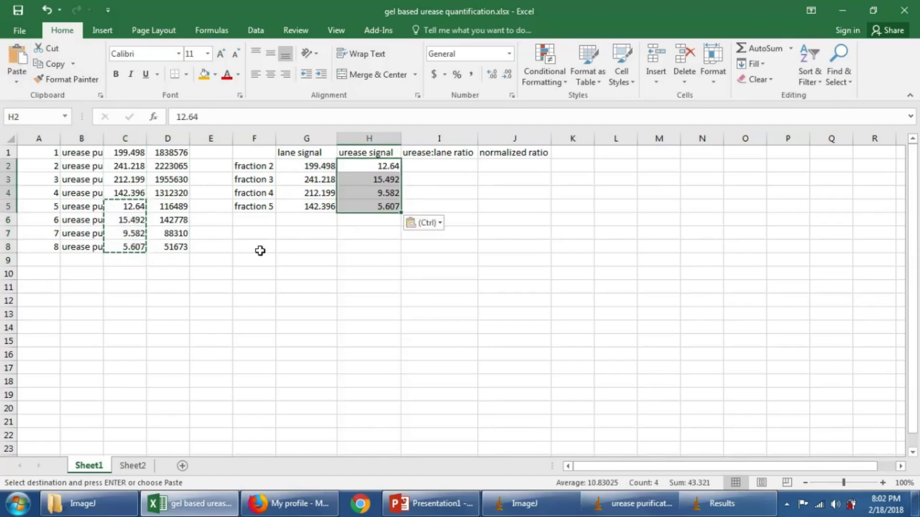
{"action": "left_click", "coordinate": [360, 312]}
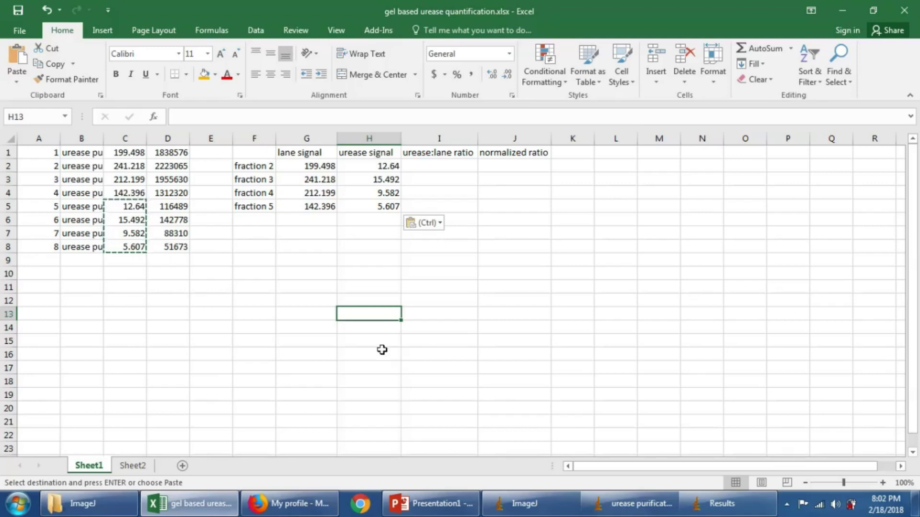
- Enter =H2/G2 in I2 and fill it down through I5 for fractions 3–5
{"action": "left_click", "coordinate": [440, 167]}
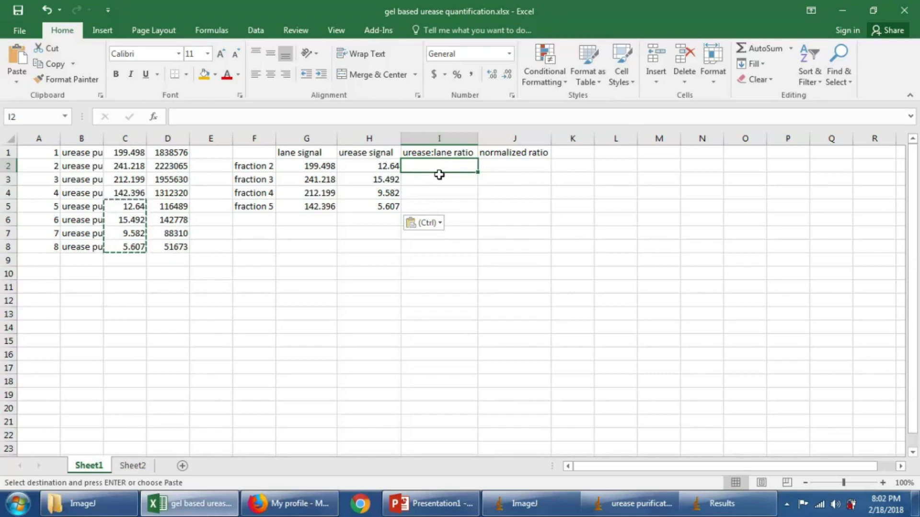
{"action": "type", "text": "="}
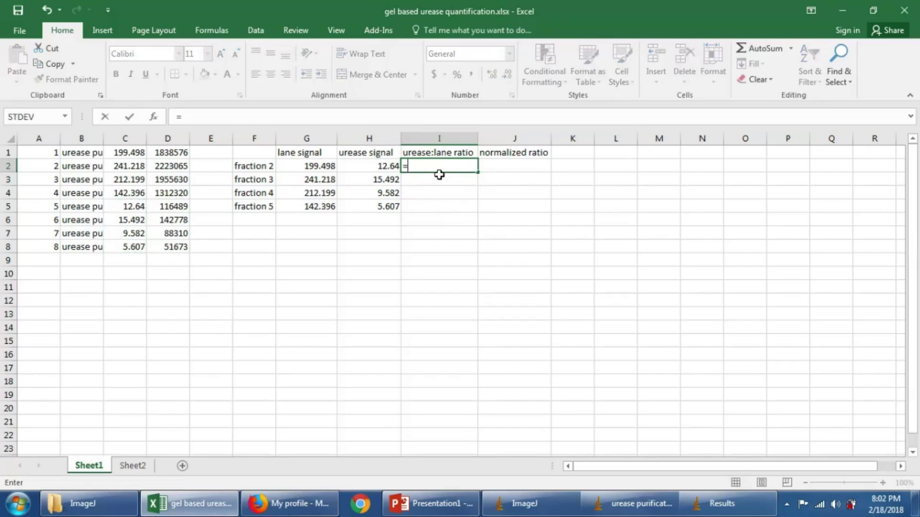
{"action": "left_click", "coordinate": [371, 167]}
{"action": "type", "text": "/"}
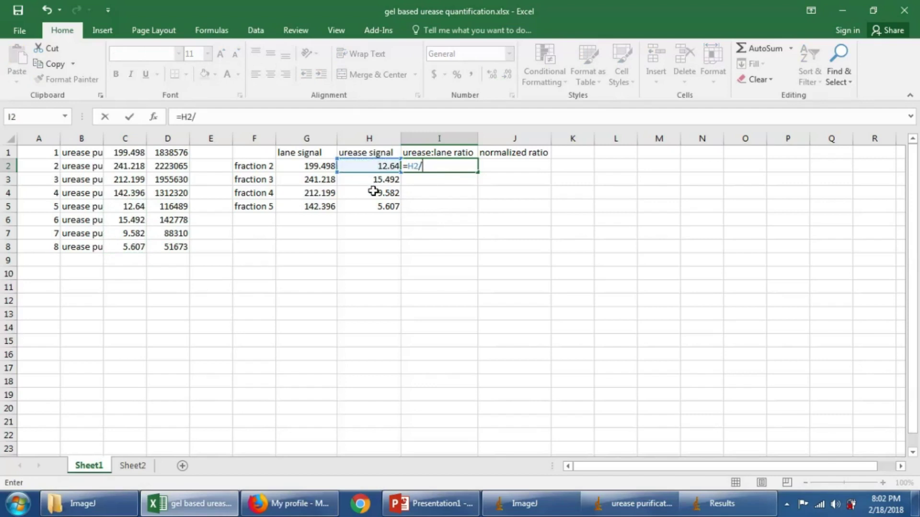
{"action": "left_click", "coordinate": [300, 168]}
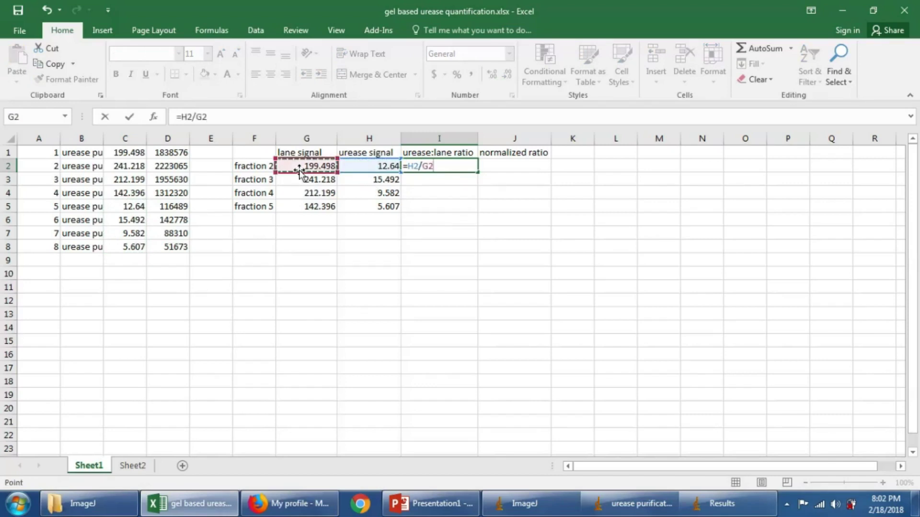
{"action": "key", "text": "Return"}
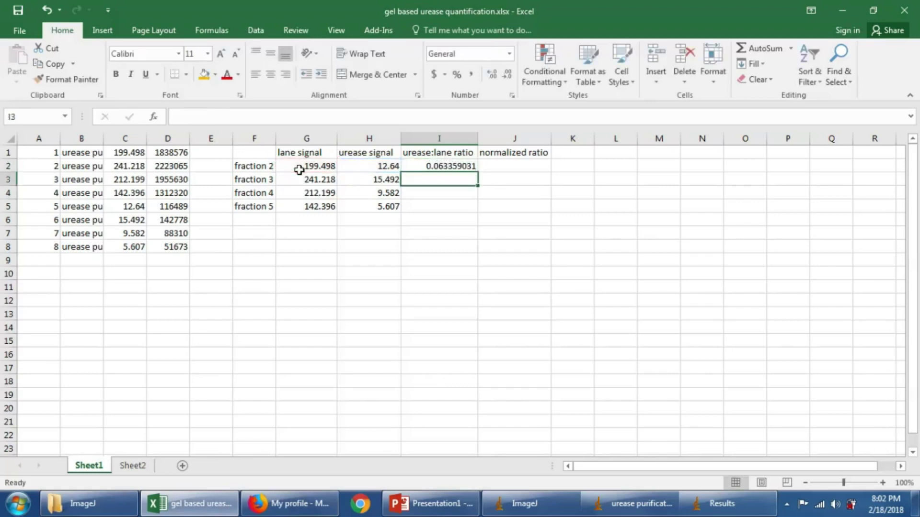
{"action": "left_click_drag", "start_coordinate": [437, 166], "coordinate": [438, 203]}
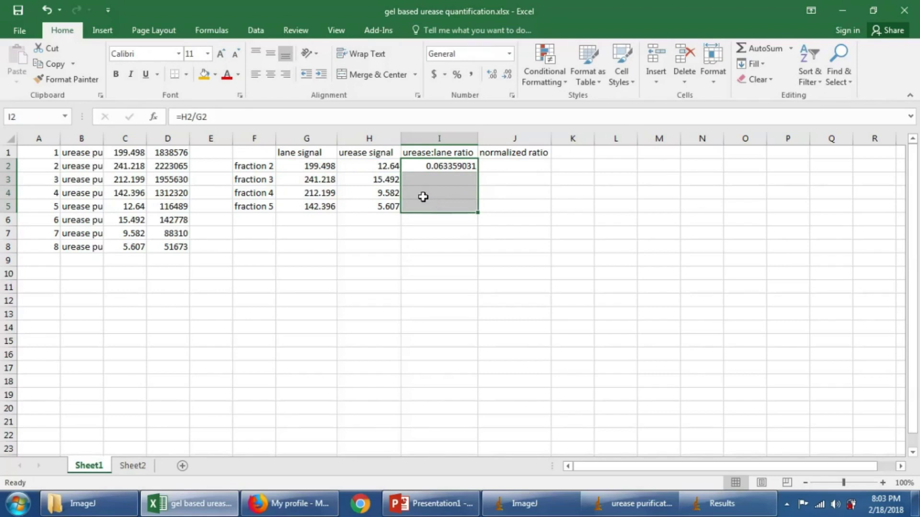
{"action": "left_click", "coordinate": [752, 64]}
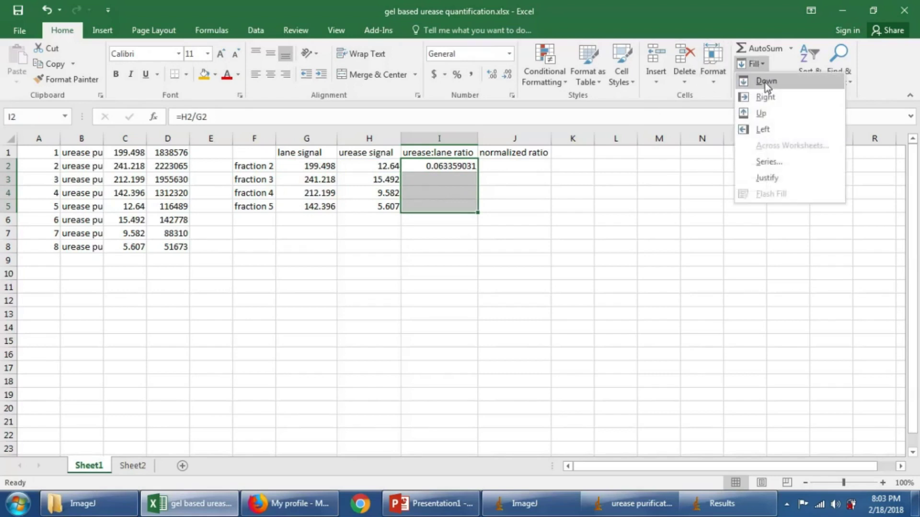
{"action": "left_click", "coordinate": [766, 81]}
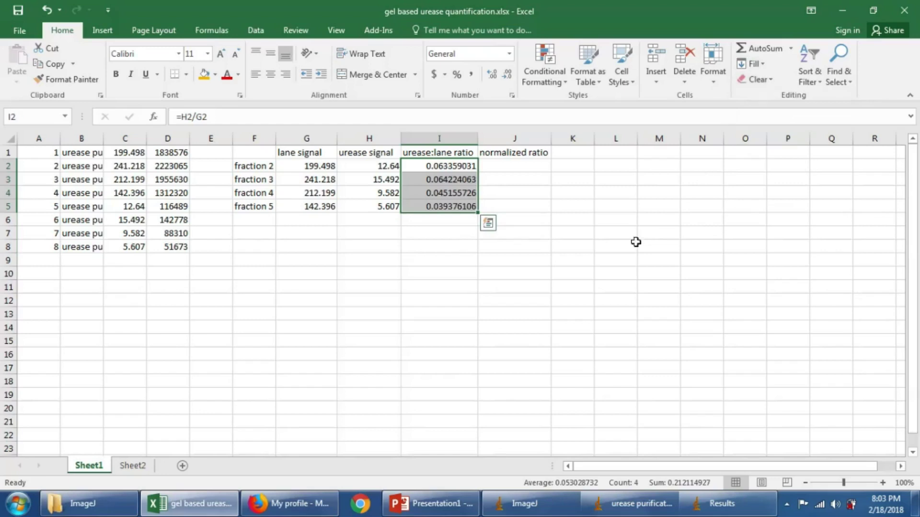
{"action": "left_click", "coordinate": [434, 246]}
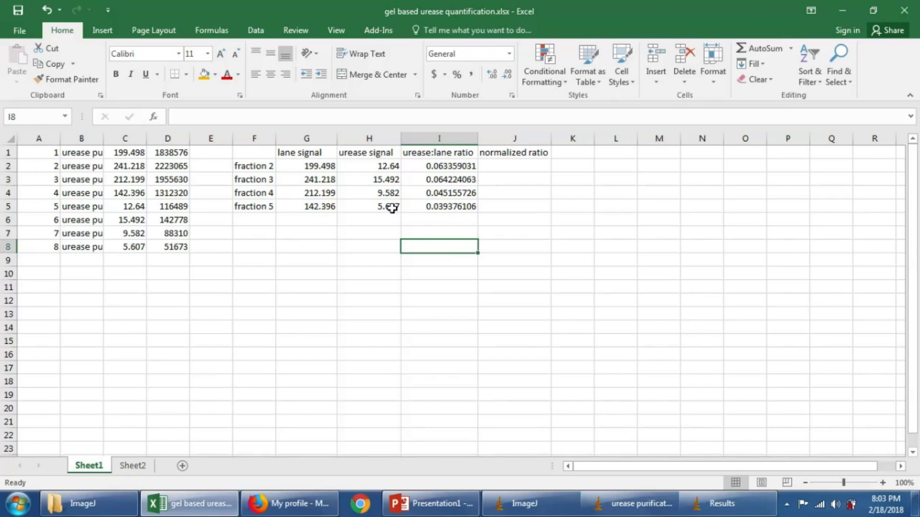
{"action": "left_click", "coordinate": [500, 168]}
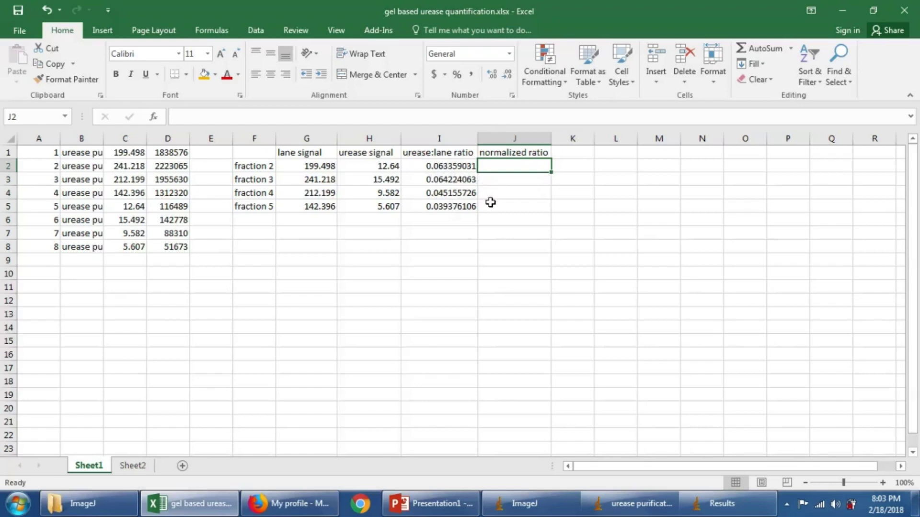
- Enter =I2/$I$2 in J2 and fill it down through J5 for fractions 3–5
{"action": "type", "text": "="}
{"action": "left_click", "coordinate": [446, 166]}
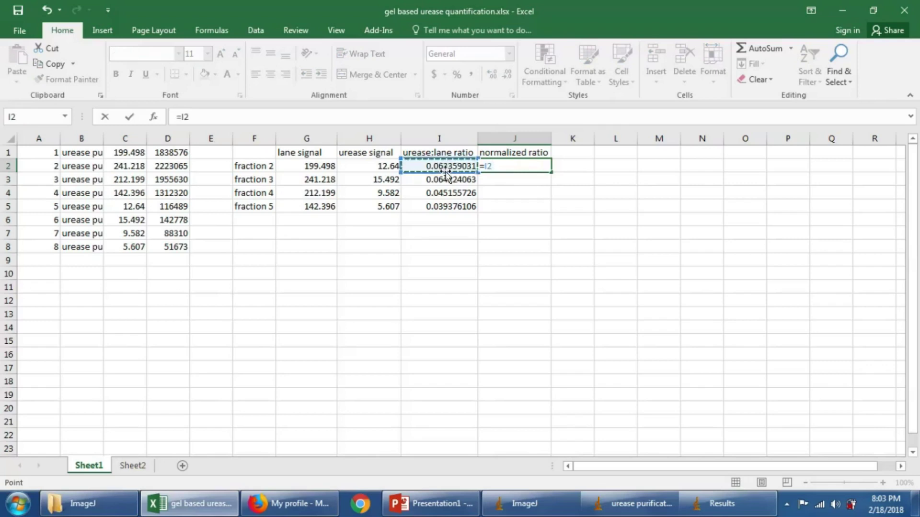
{"action": "type", "text": "/"}
{"action": "left_click", "coordinate": [450, 167]}
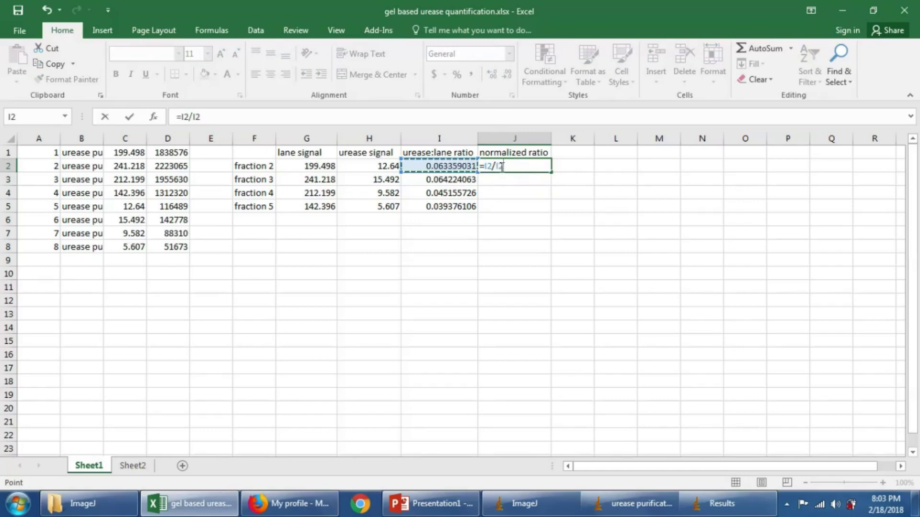
{"action": "key", "text": "F4"}
{"action": "left_click", "coordinate": [514, 167]}
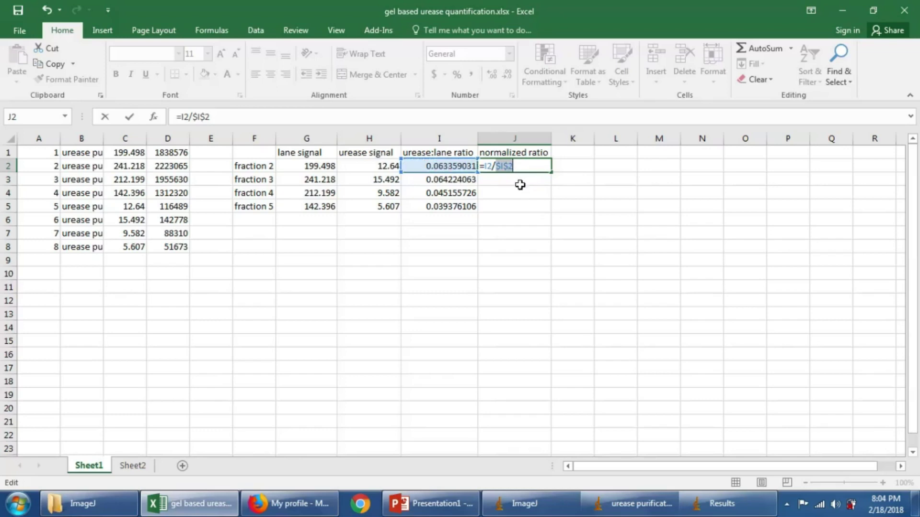
{"action": "key", "text": "Return"}
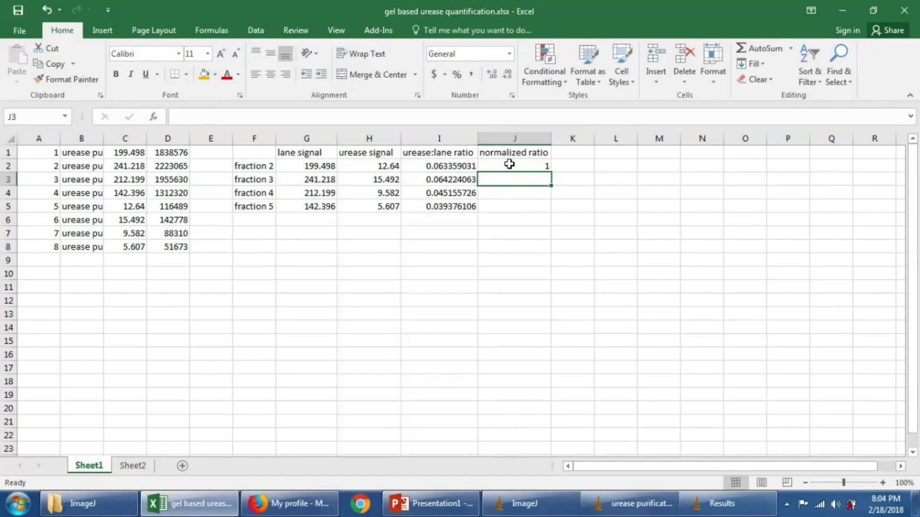
{"action": "left_click_drag", "start_coordinate": [510, 164], "coordinate": [511, 200]}
{"action": "left_click", "coordinate": [762, 65]}
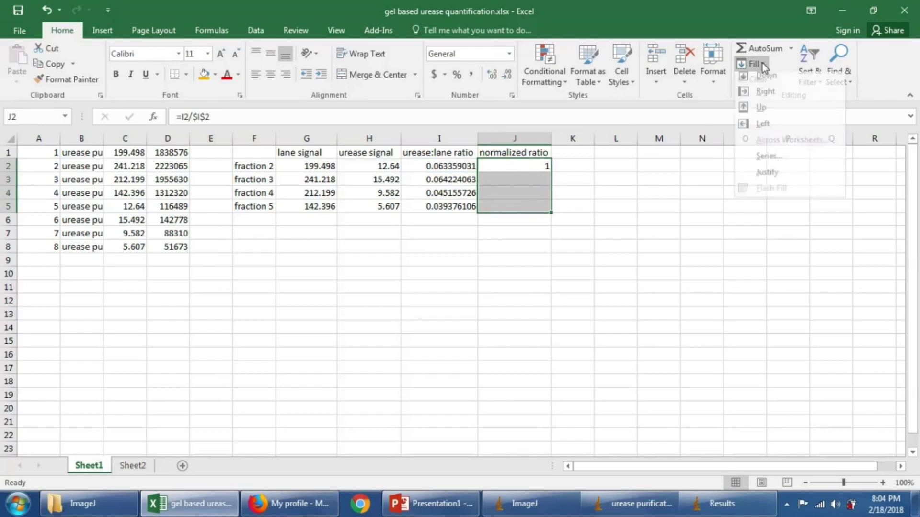
{"action": "left_click", "coordinate": [768, 79]}
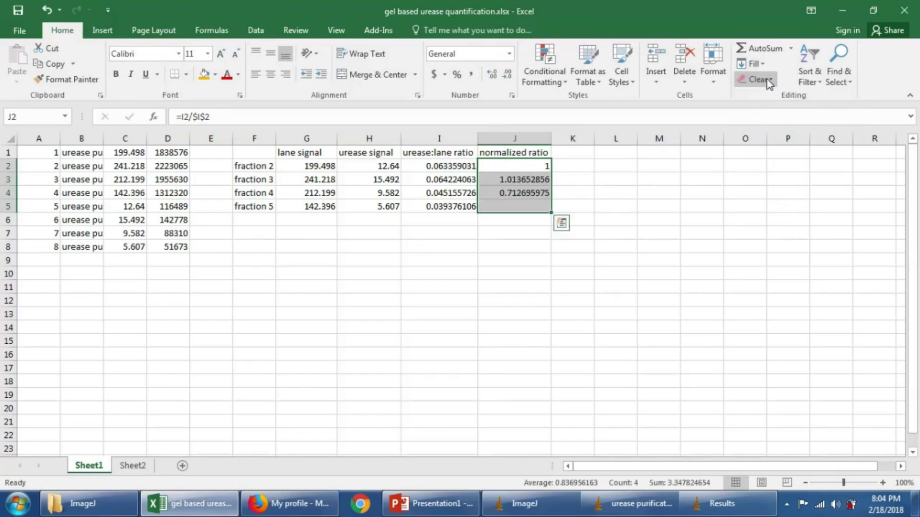
{"action": "left_click", "coordinate": [527, 247]}
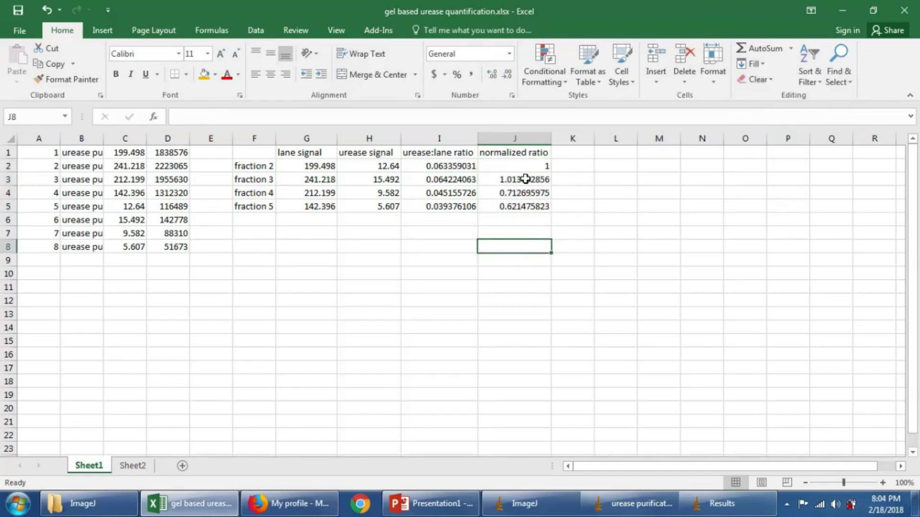
{"action": "left_click", "coordinate": [525, 178]}
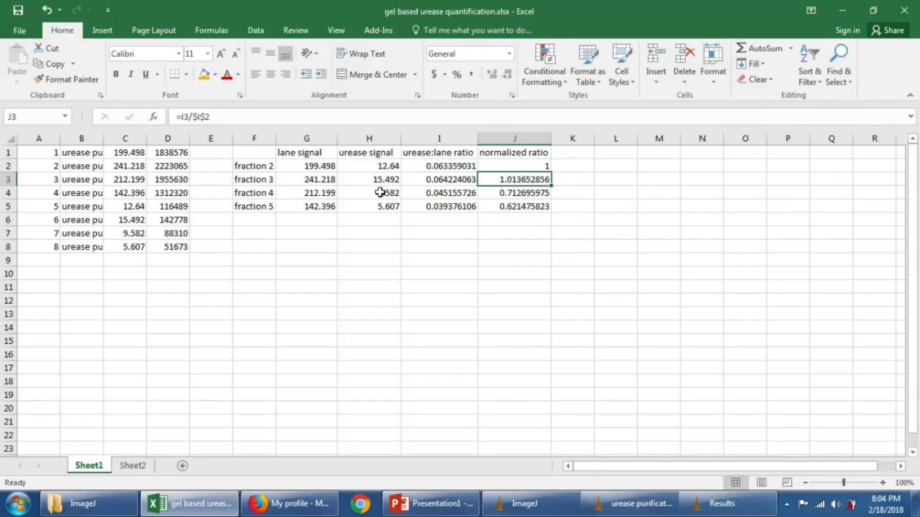
{"action": "left_click", "coordinate": [195, 118]}
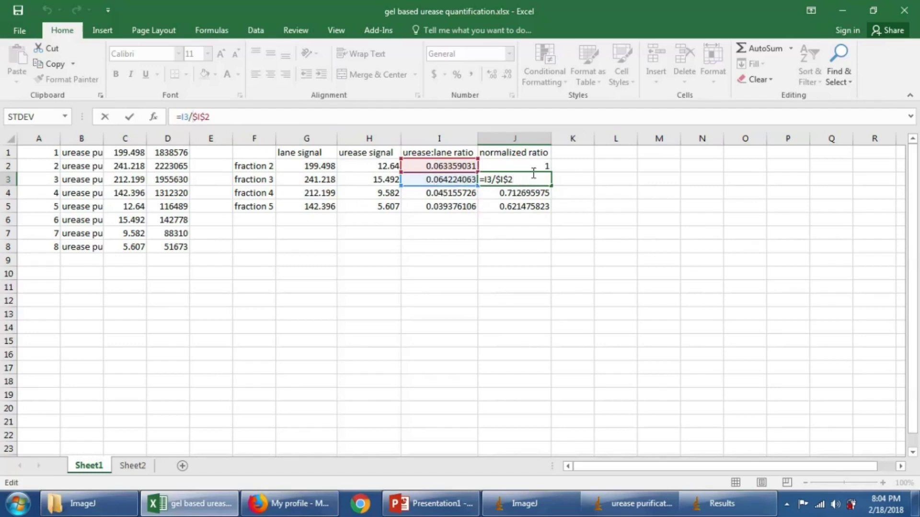
{"action": "key", "text": "ctrl+Return"}
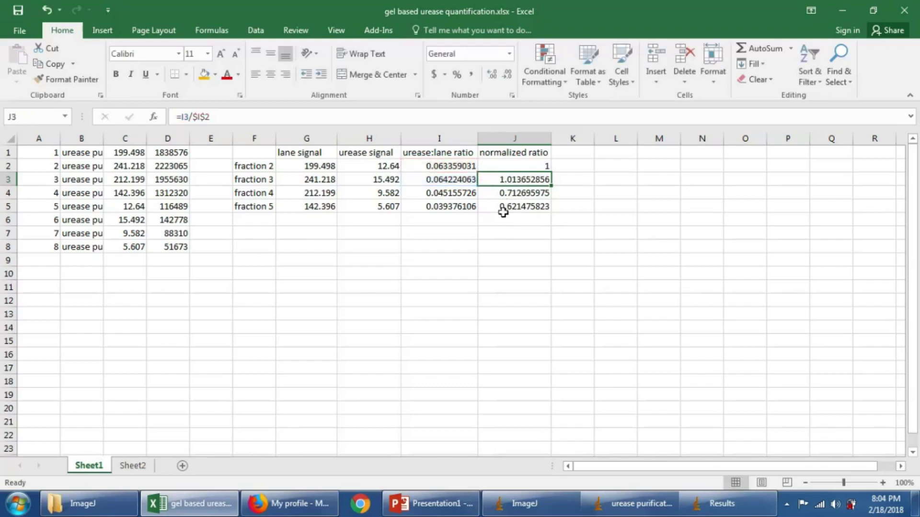
{"action": "left_click", "coordinate": [510, 191]}
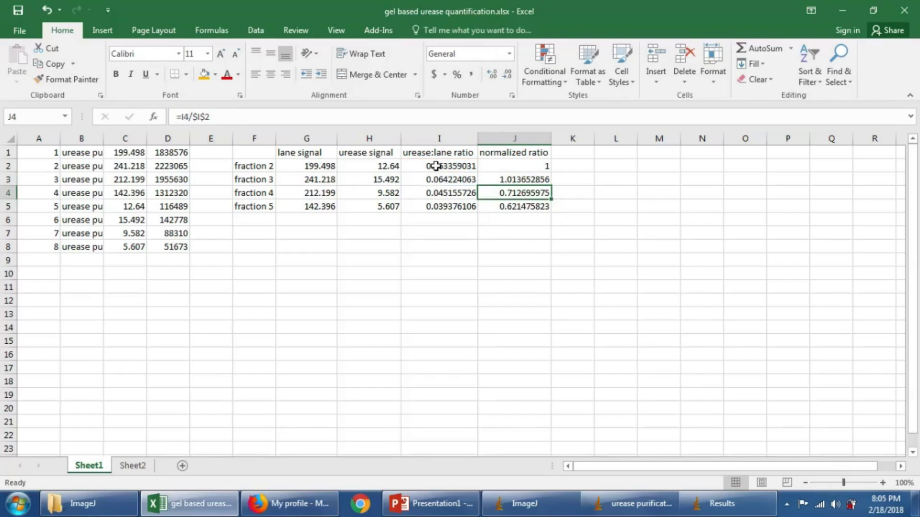
{"action": "left_click", "coordinate": [508, 170]}
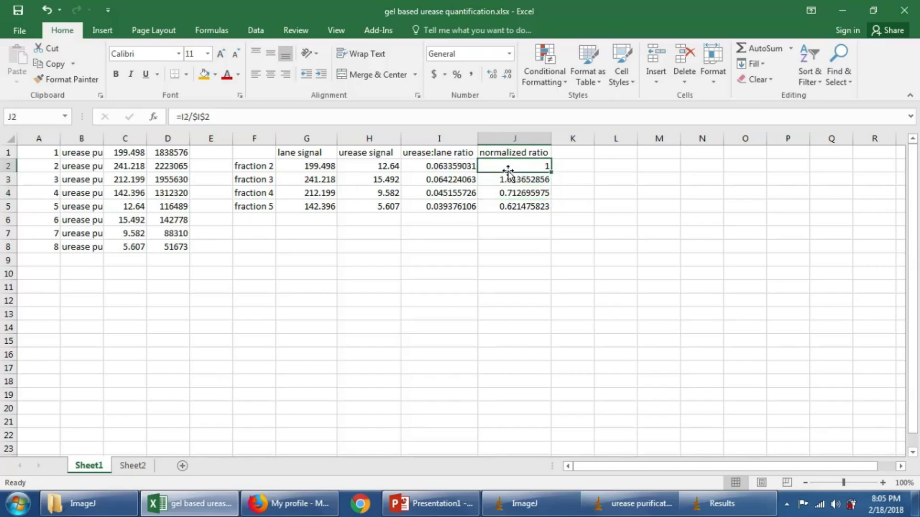
{"action": "left_click", "coordinate": [517, 245]}
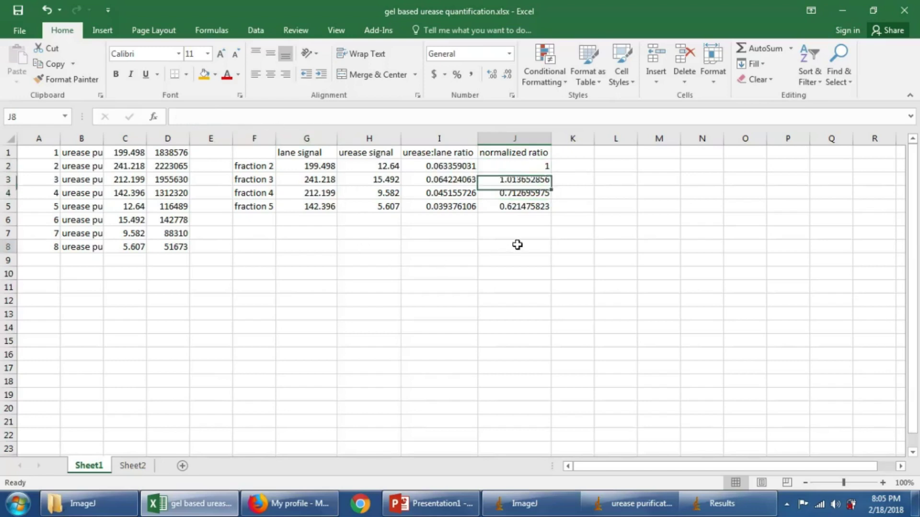